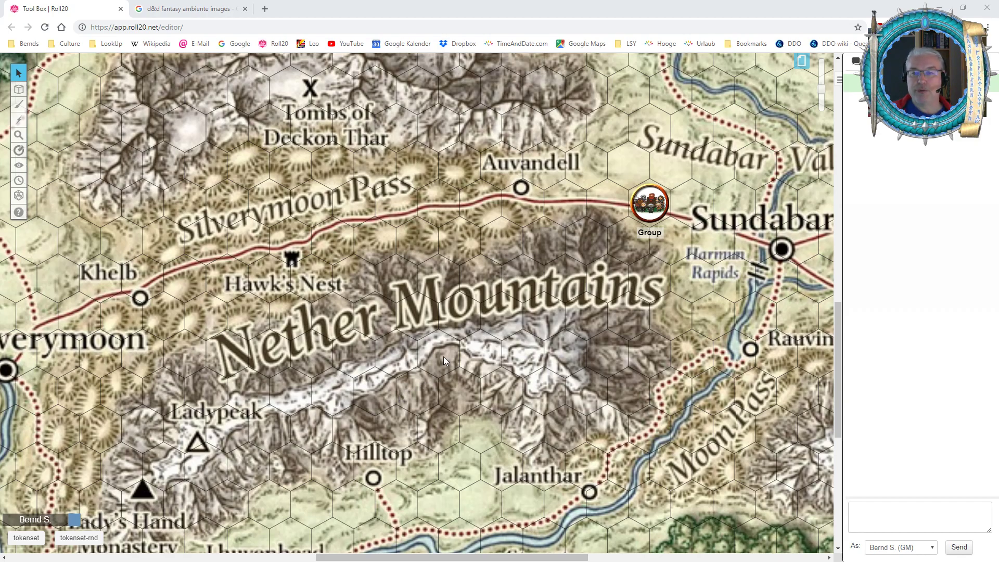
Move the Group token west along the Silverymoon Pass road to just beside Auvandell, and deselect it.
{"action": "left_click_drag", "start_coordinate": [839, 320], "coordinate": [839, 293]}
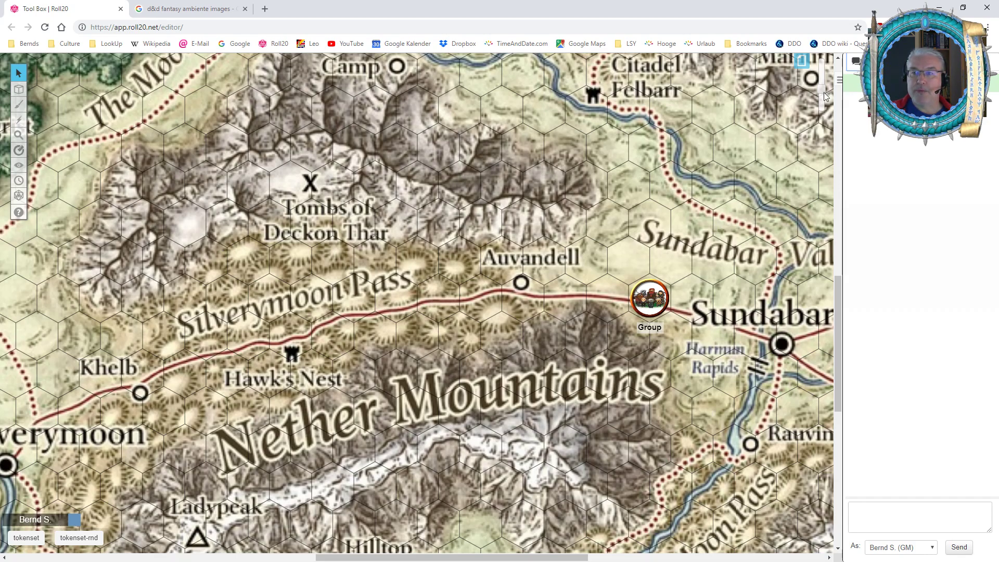
{"action": "left_click_drag", "start_coordinate": [822, 88], "coordinate": [822, 100]}
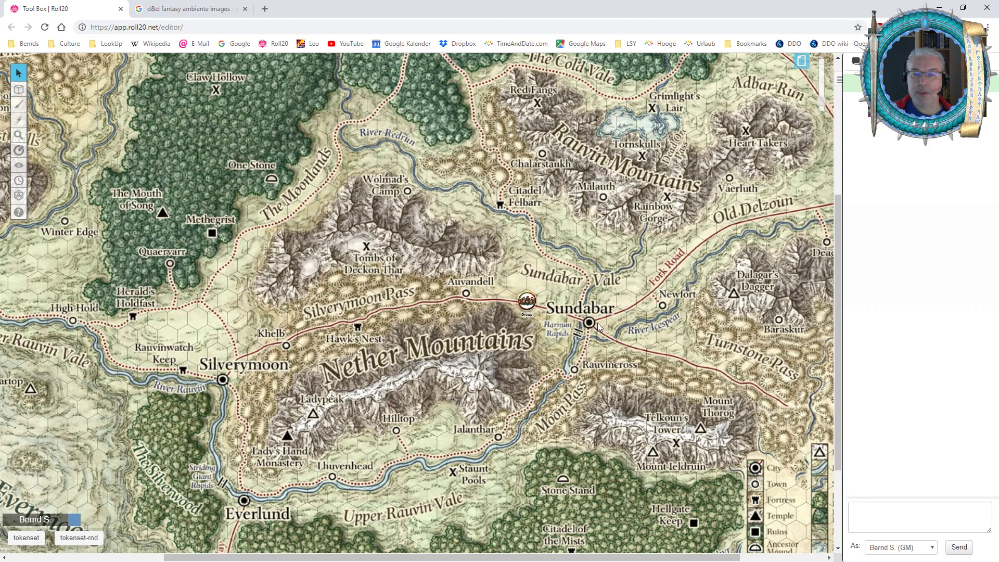
{"action": "left_click_drag", "start_coordinate": [840, 216], "coordinate": [844, 185]}
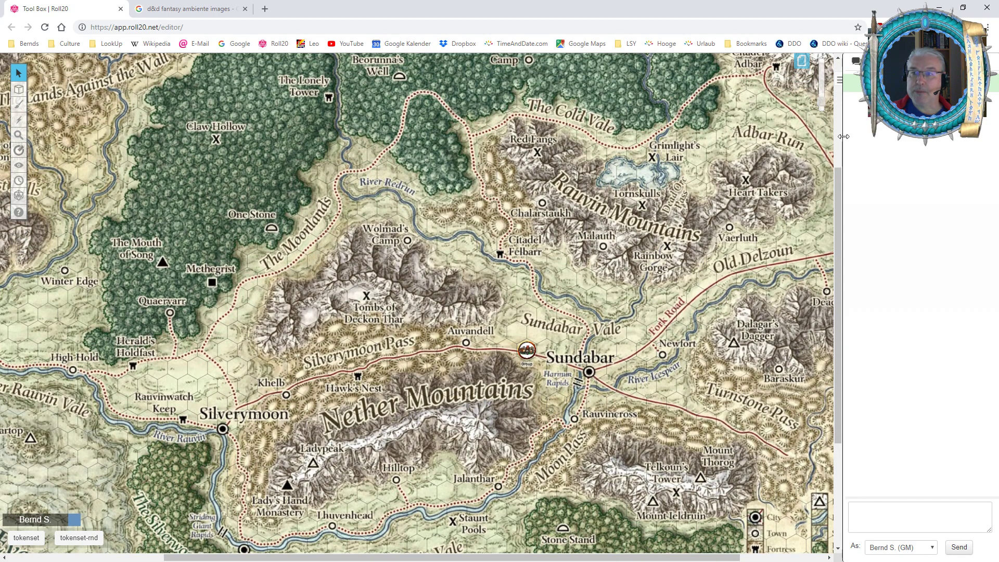
{"action": "left_click_drag", "start_coordinate": [819, 102], "coordinate": [821, 91]}
{"action": "left_click_drag", "start_coordinate": [636, 399], "coordinate": [560, 399]}
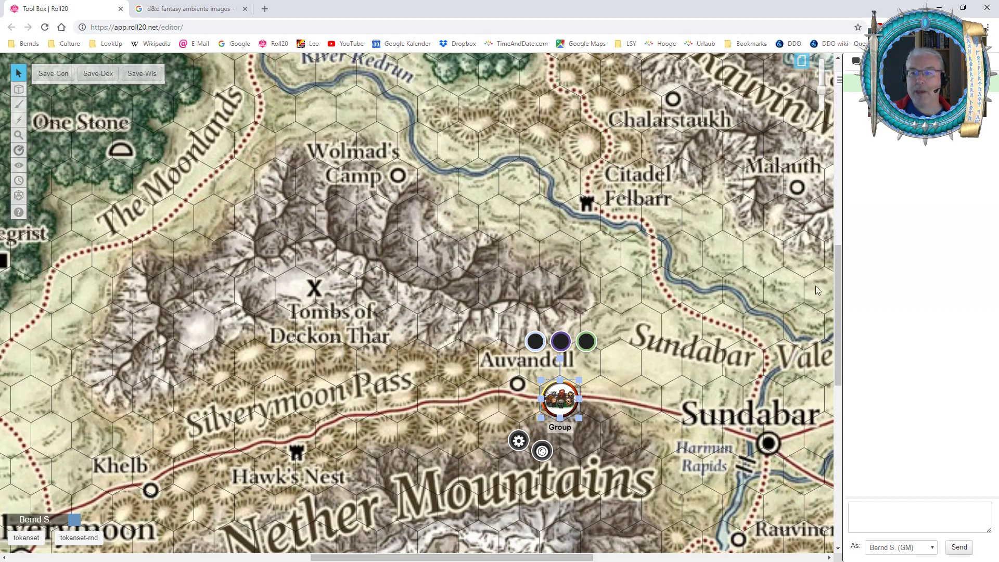
{"action": "left_click_drag", "start_coordinate": [838, 309], "coordinate": [838, 332]}
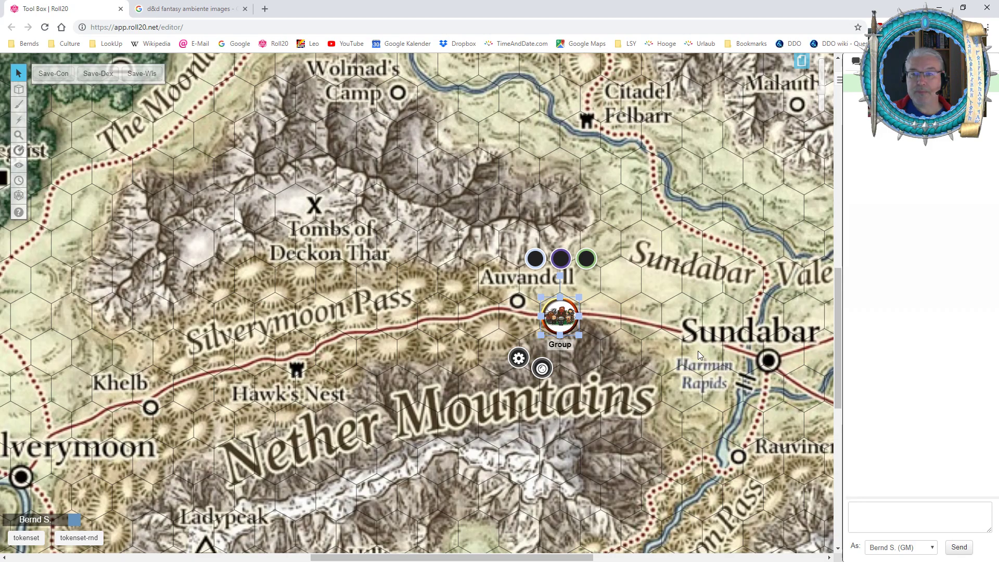
{"action": "left_click", "coordinate": [688, 319]}
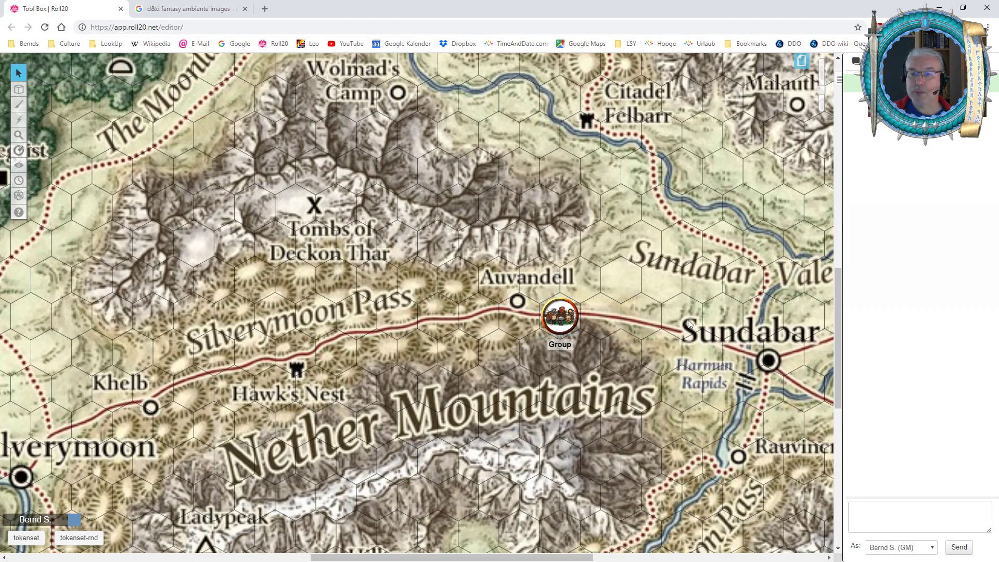
Switch to the Google Images results for D&D fantasy ambience and preview several scenes, such as the forest camp, dungeon, Darklake and swamp town.
{"action": "left_click", "coordinate": [167, 9]}
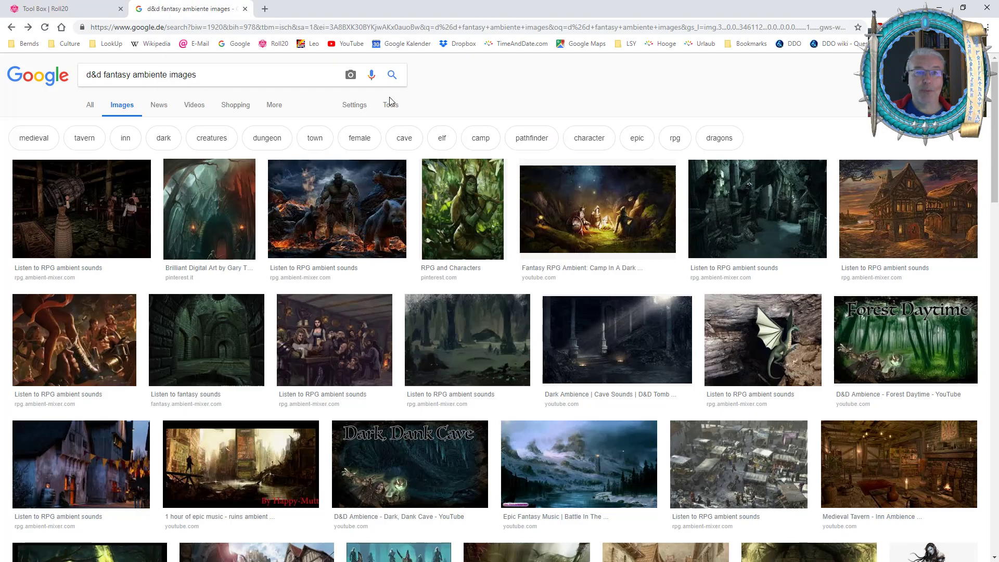
{"action": "scroll", "coordinate": [986, 188], "scroll_direction": "down", "scroll_amount": 7}
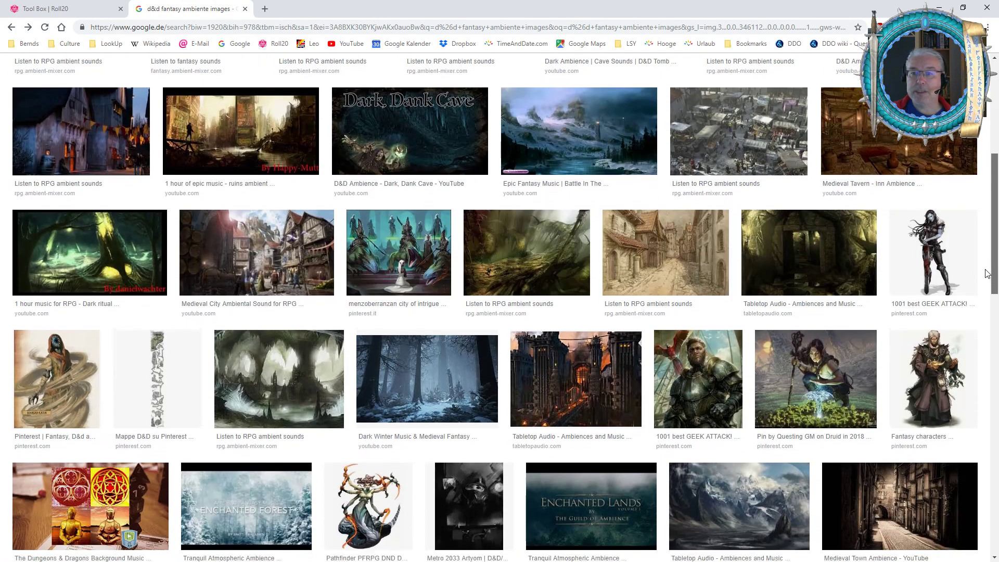
{"action": "scroll", "coordinate": [994, 192], "scroll_direction": "up", "scroll_amount": 8}
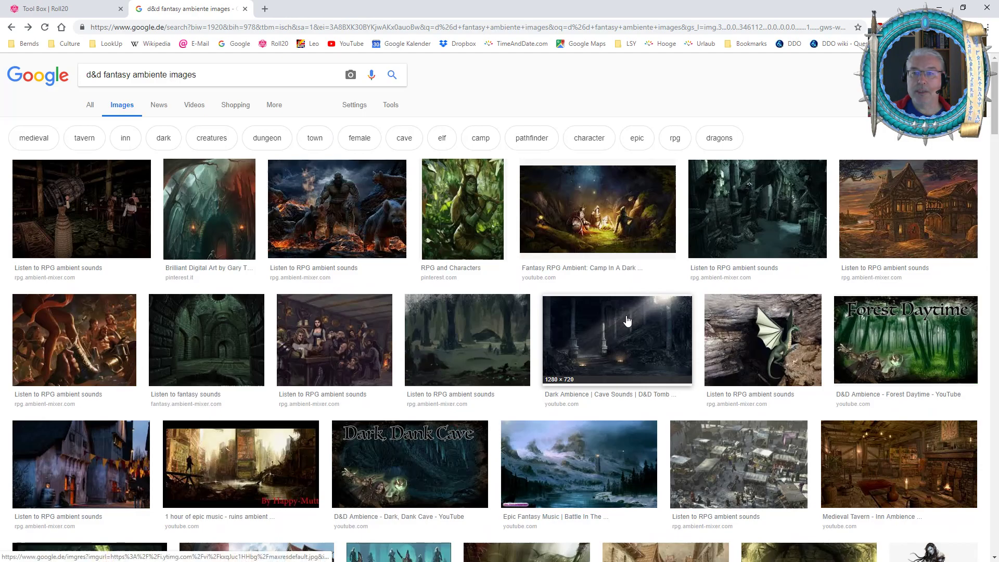
{"action": "left_click", "coordinate": [588, 240]}
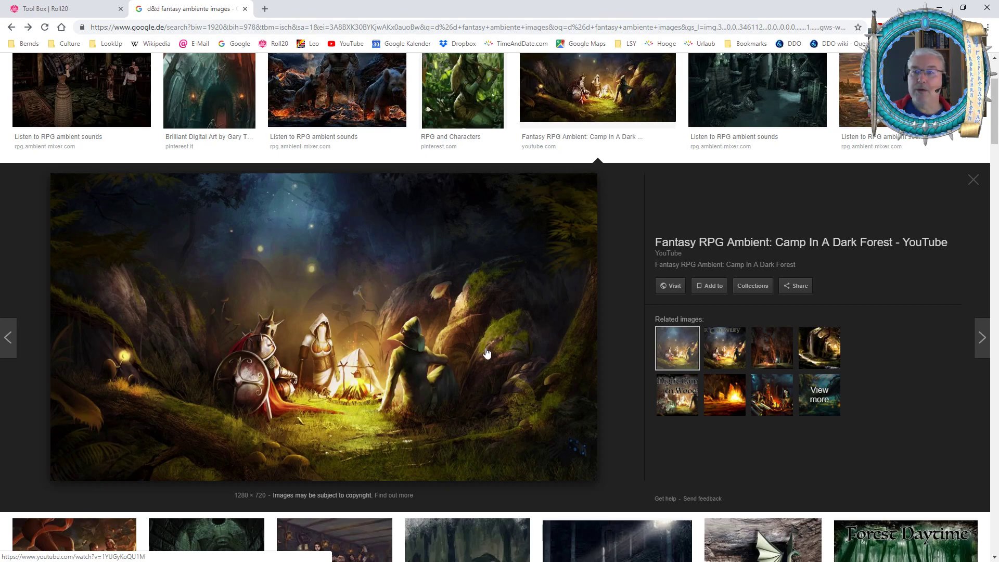
{"action": "left_click", "coordinate": [763, 102]}
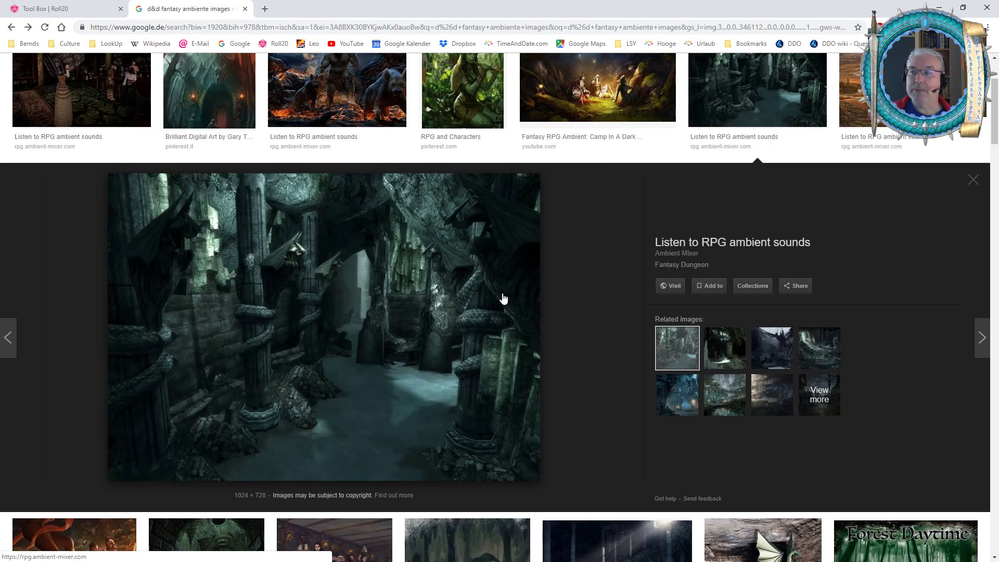
{"action": "left_click", "coordinate": [93, 94]}
{"action": "scroll", "coordinate": [372, 383], "scroll_direction": "down", "scroll_amount": 6}
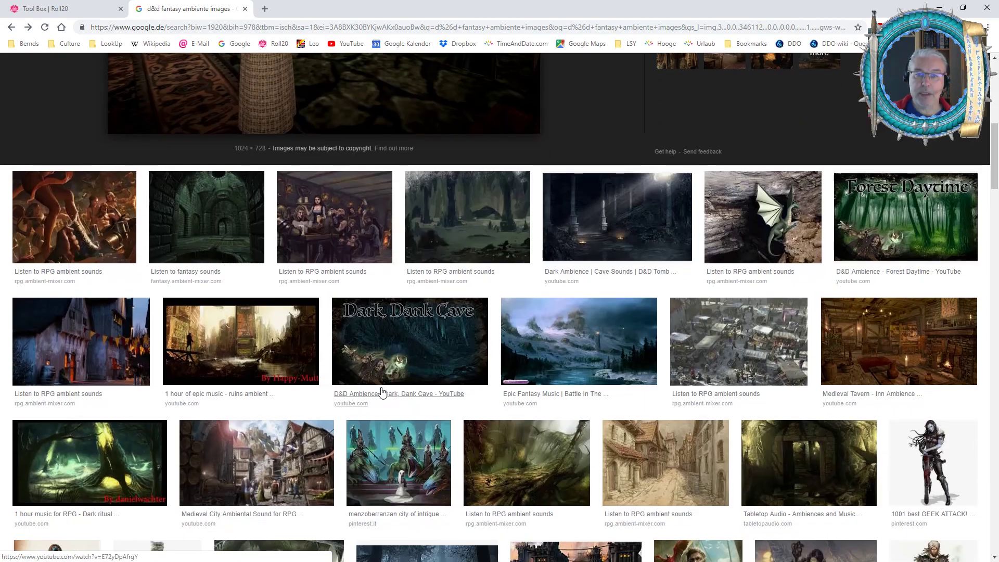
{"action": "left_click", "coordinate": [477, 218]}
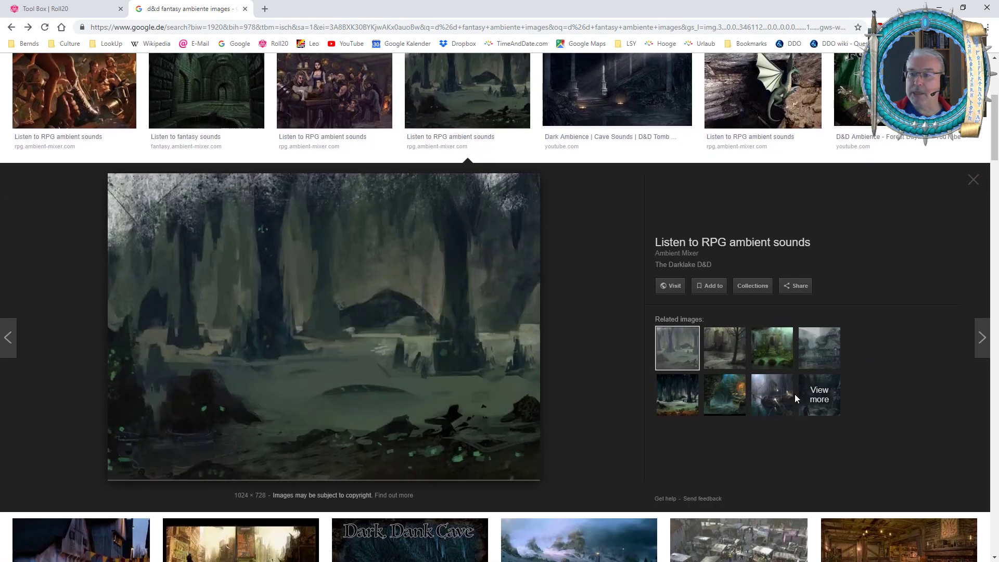
{"action": "left_click", "coordinate": [834, 359]}
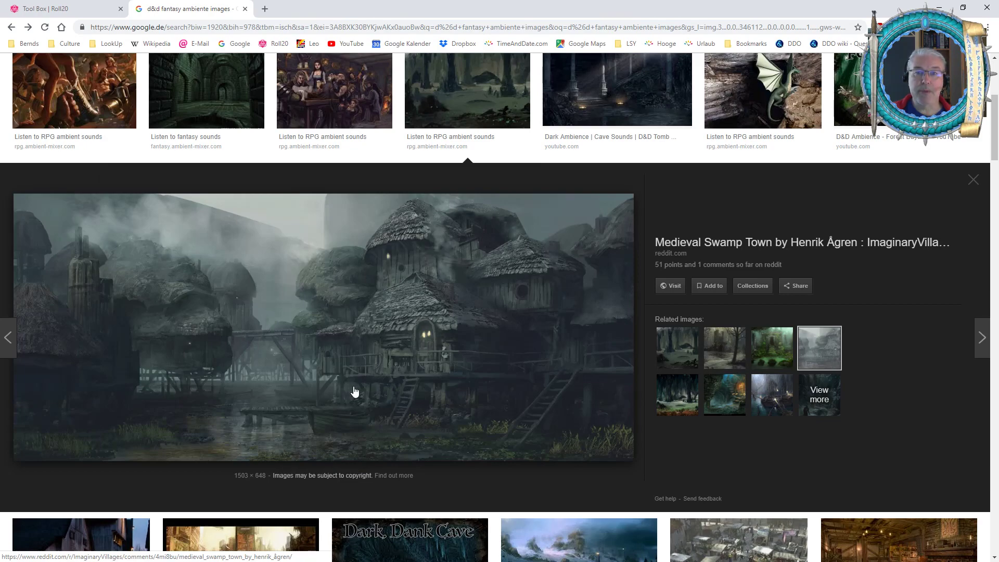
{"action": "scroll", "coordinate": [354, 390], "scroll_direction": "up", "scroll_amount": 5}
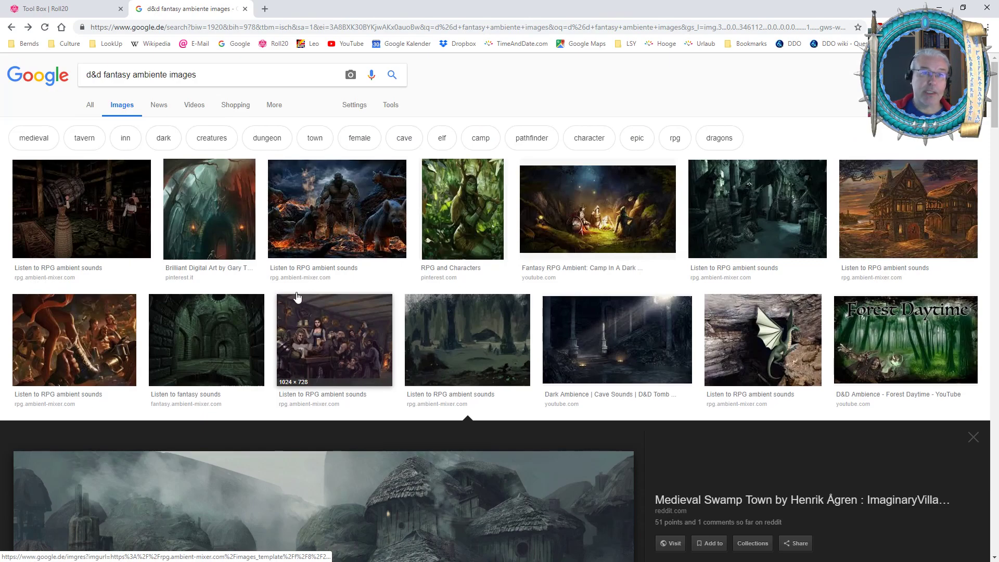
Switch back to Roll20 and look through the pictures in the art library's Ambiente-Images folder.
{"action": "left_click", "coordinate": [50, 10]}
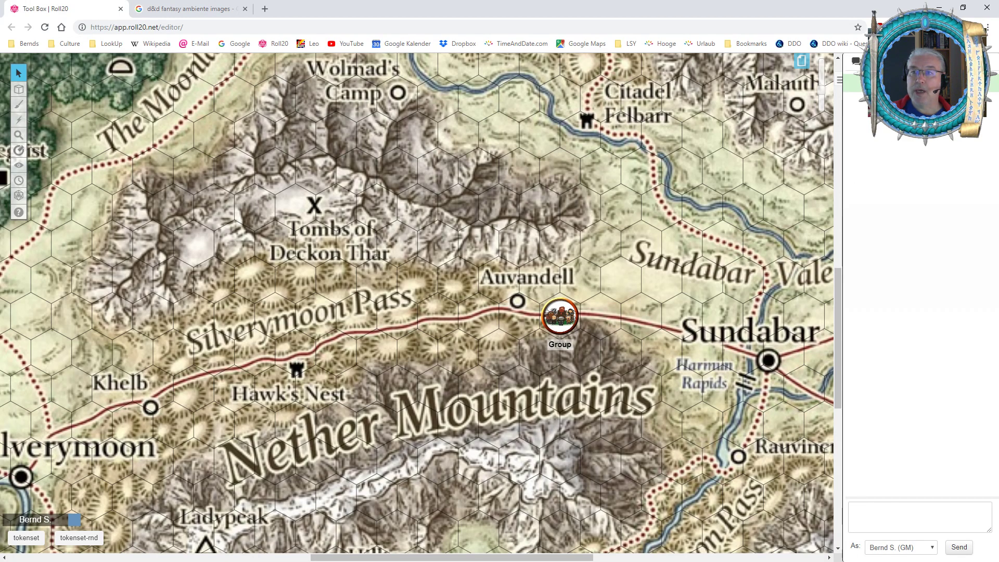
{"action": "left_click", "coordinate": [879, 61]}
{"action": "left_click", "coordinate": [881, 292]}
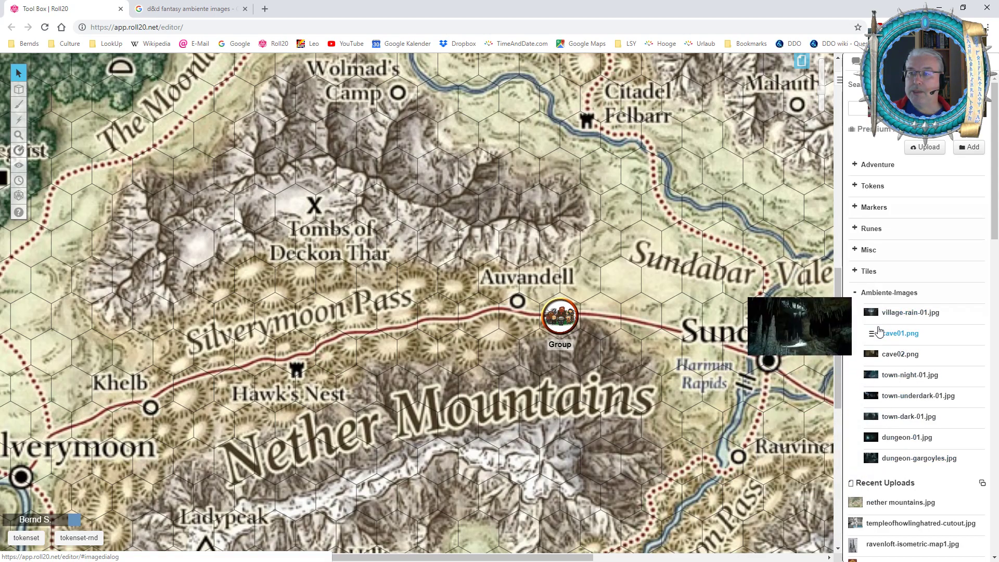
{"action": "left_click", "coordinate": [855, 294]}
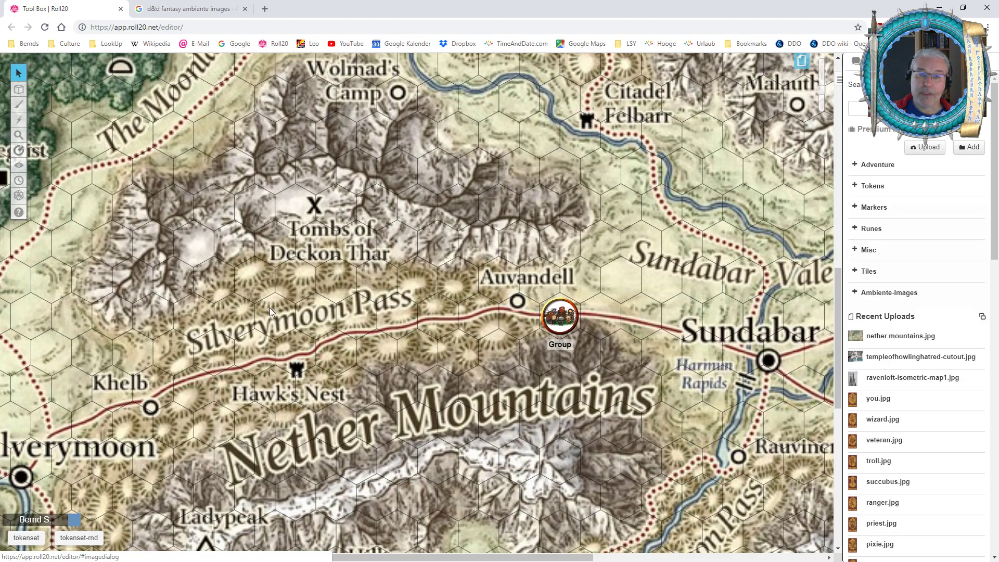
Create a new page and open it at its upper edge.
{"action": "left_click", "coordinate": [807, 65]}
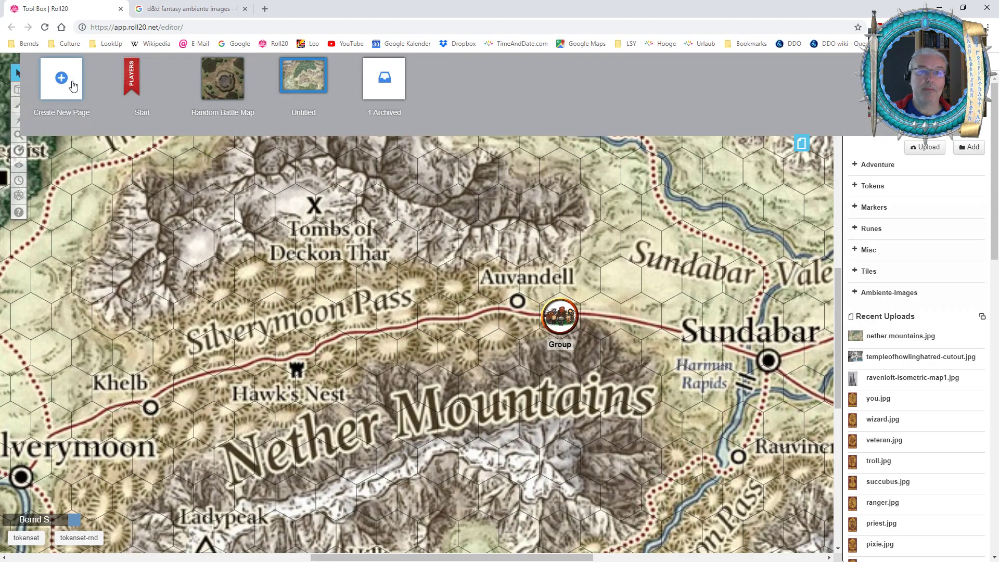
{"action": "left_click", "coordinate": [73, 86]}
{"action": "left_click", "coordinate": [401, 85]}
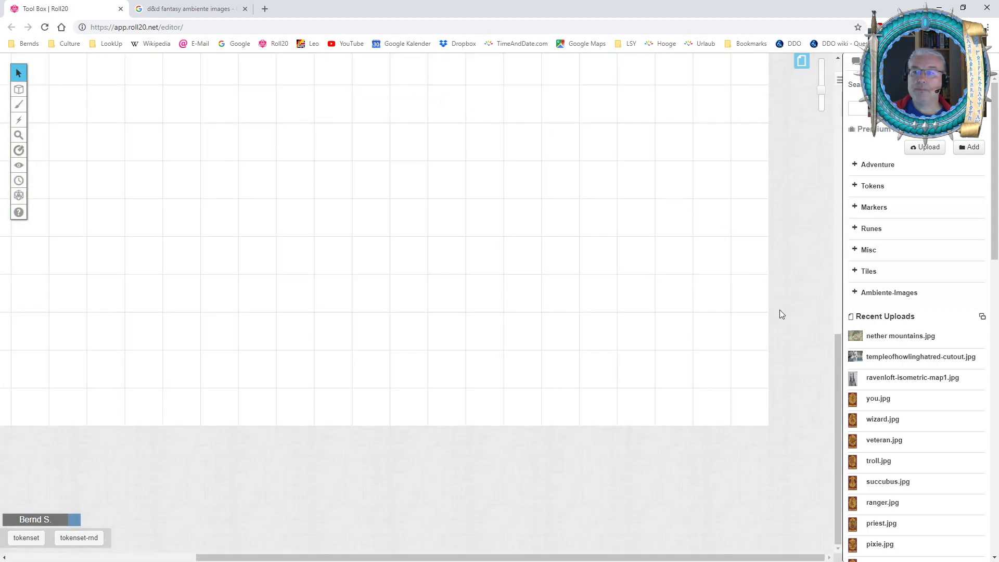
{"action": "left_click_drag", "start_coordinate": [836, 348], "coordinate": [820, 82]}
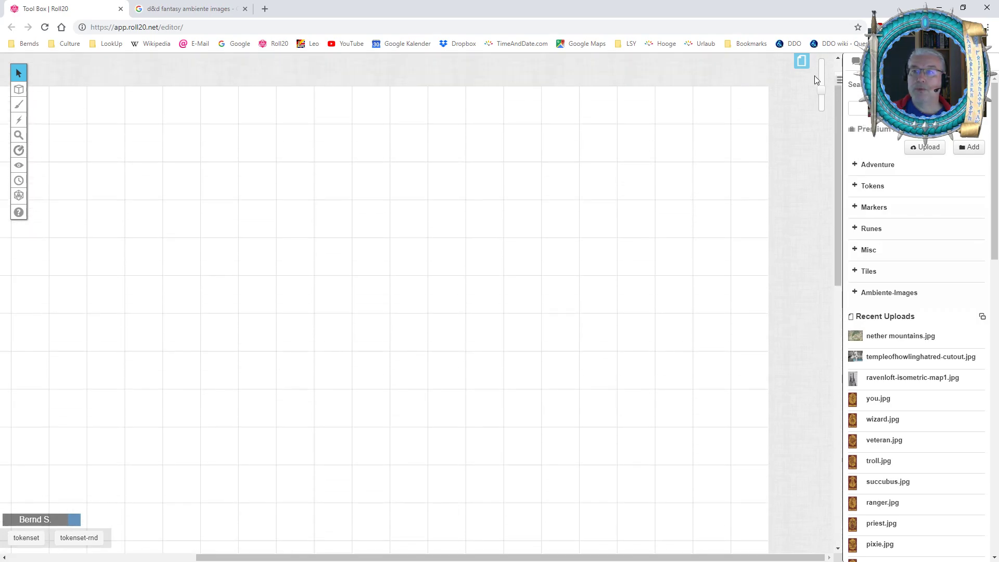
Give the new page a transparent background and disable its grid in the page settings.
{"action": "left_click", "coordinate": [802, 60]}
{"action": "left_click", "coordinate": [348, 68]}
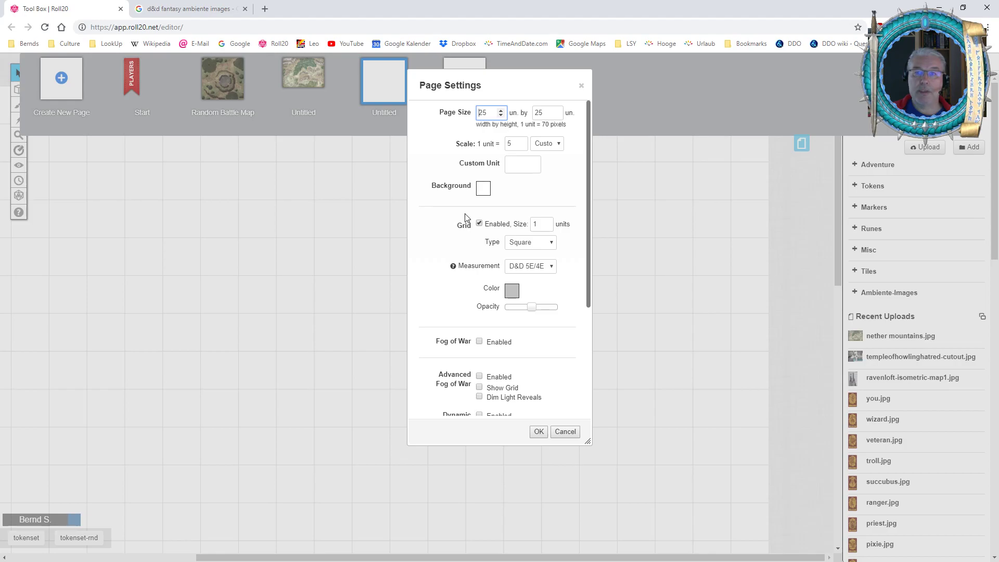
{"action": "left_click", "coordinate": [483, 189]}
{"action": "left_click", "coordinate": [489, 297]}
{"action": "left_click", "coordinate": [479, 224]}
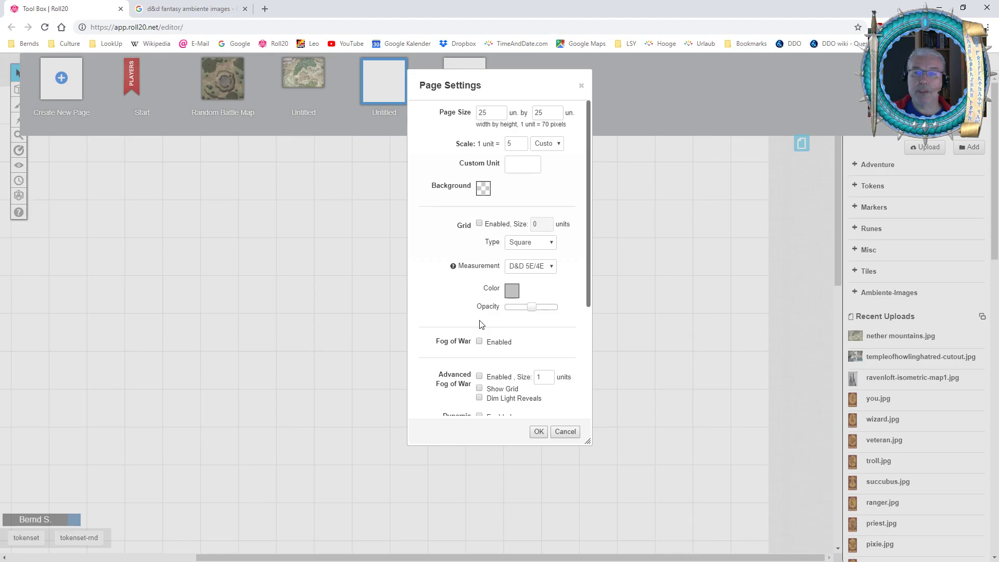
{"action": "left_click", "coordinate": [539, 431]}
{"action": "left_click", "coordinate": [802, 145]}
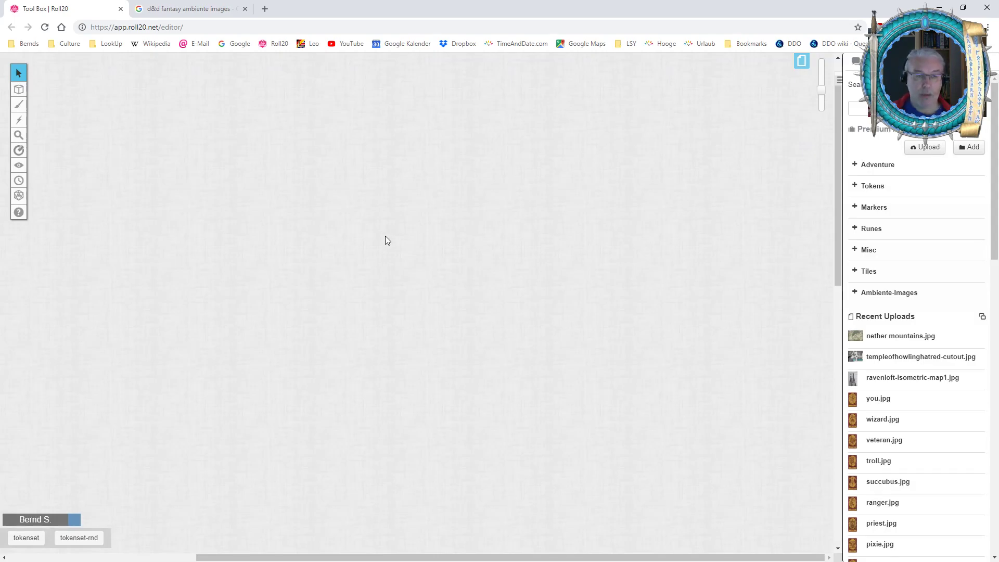
Place town-night-01.jpg from the Ambiente-Images folder near the upper-left corner of the empty page.
{"action": "mouse_move", "coordinate": [19, 90]}
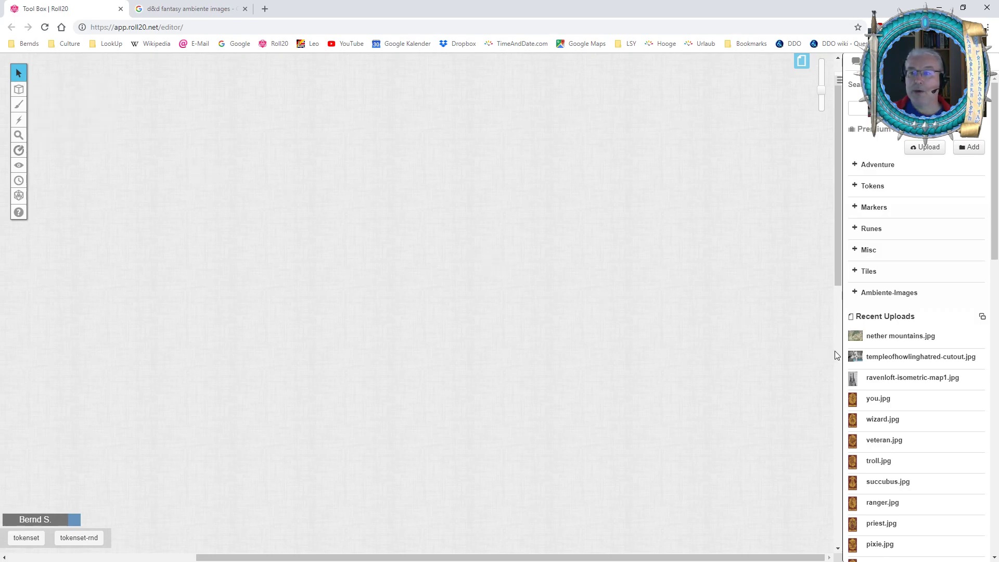
{"action": "left_click", "coordinate": [855, 295]}
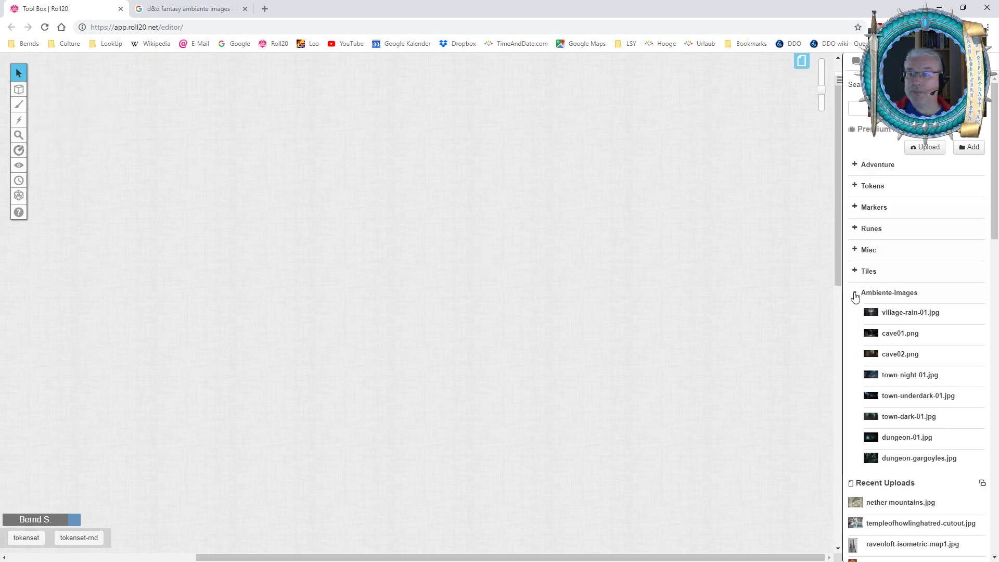
{"action": "mouse_move", "coordinate": [909, 324]}
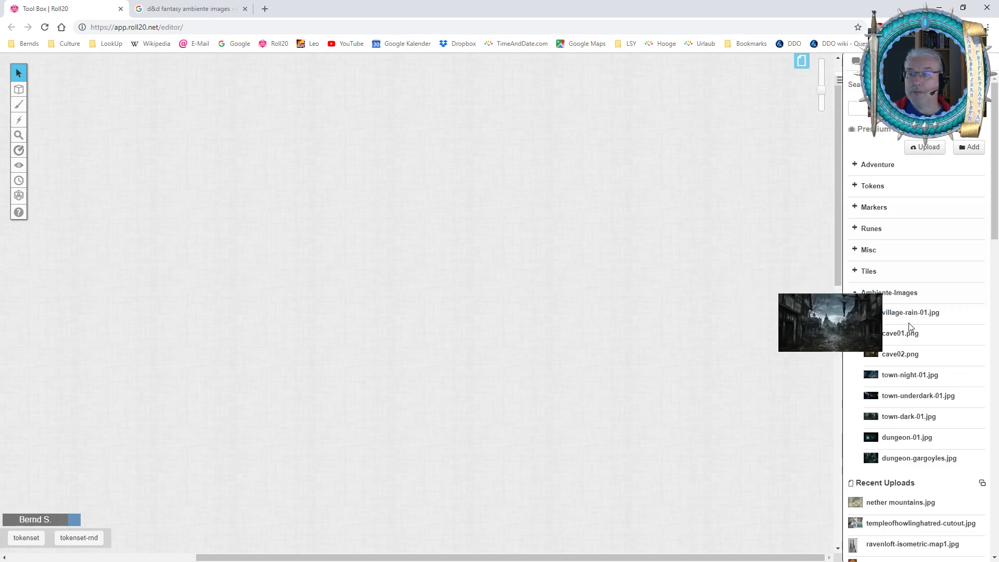
{"action": "mouse_move", "coordinate": [894, 340]}
{"action": "mouse_move", "coordinate": [889, 359]}
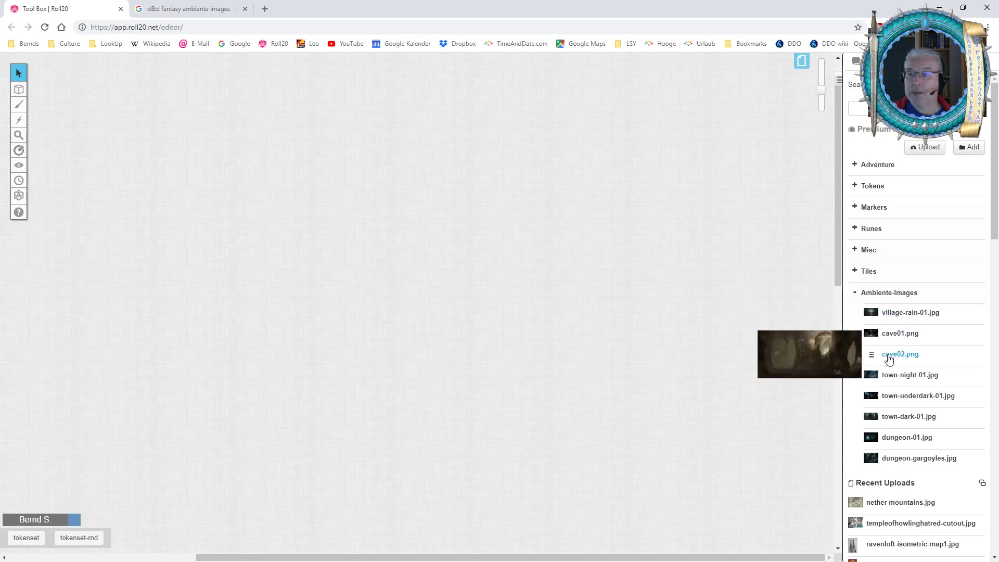
{"action": "mouse_move", "coordinate": [886, 378]}
{"action": "left_click_drag", "start_coordinate": [886, 379], "coordinate": [197, 102]}
{"action": "left_click_drag", "start_coordinate": [201, 120], "coordinate": [128, 147]}
Enlarge the town picture to fill most of the visible page, narrow it slightly, and shift it a little up and left.
{"action": "left_click_drag", "start_coordinate": [182, 174], "coordinate": [718, 533]}
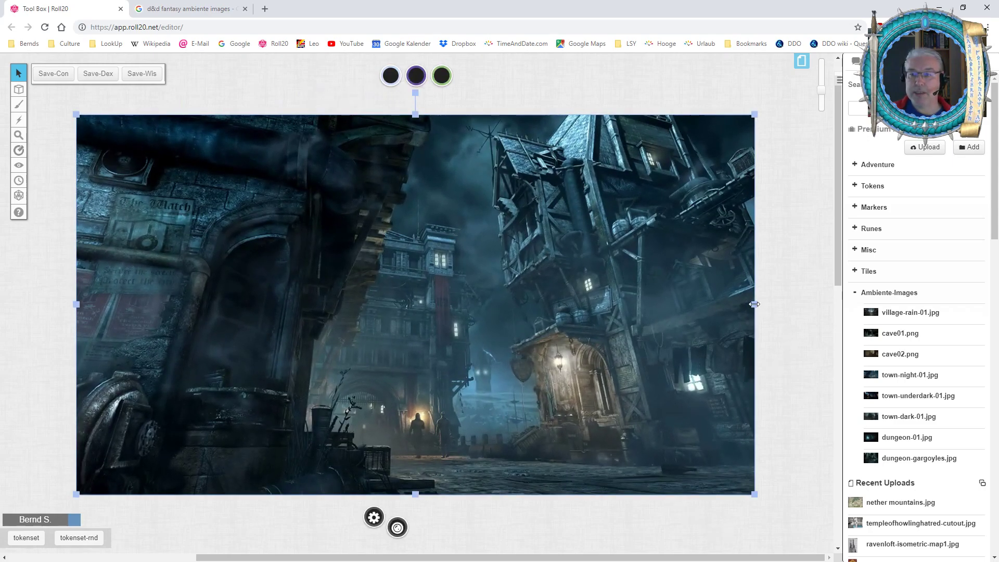
{"action": "left_click_drag", "start_coordinate": [754, 304], "coordinate": [746, 304]}
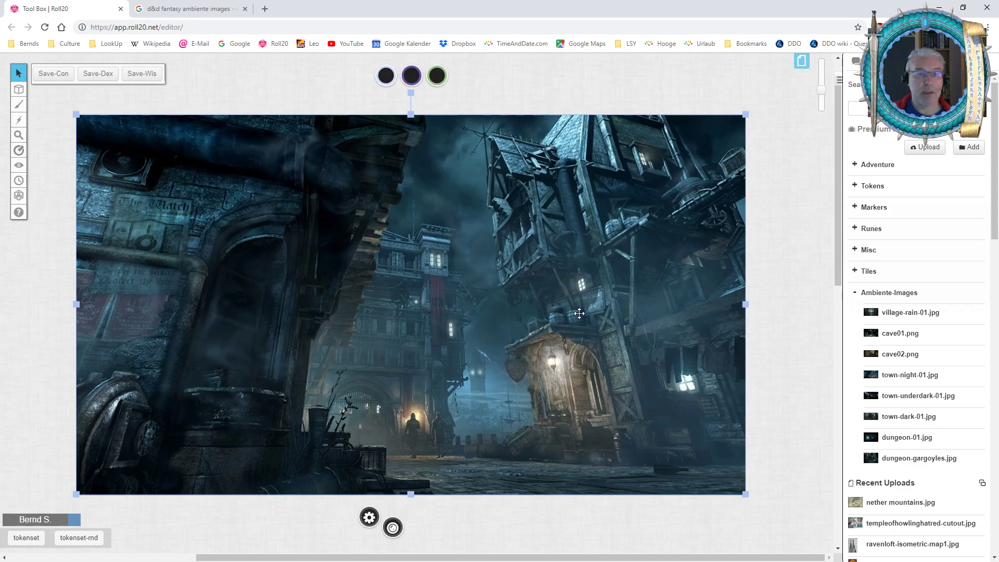
{"action": "left_click_drag", "start_coordinate": [465, 310], "coordinate": [443, 304]}
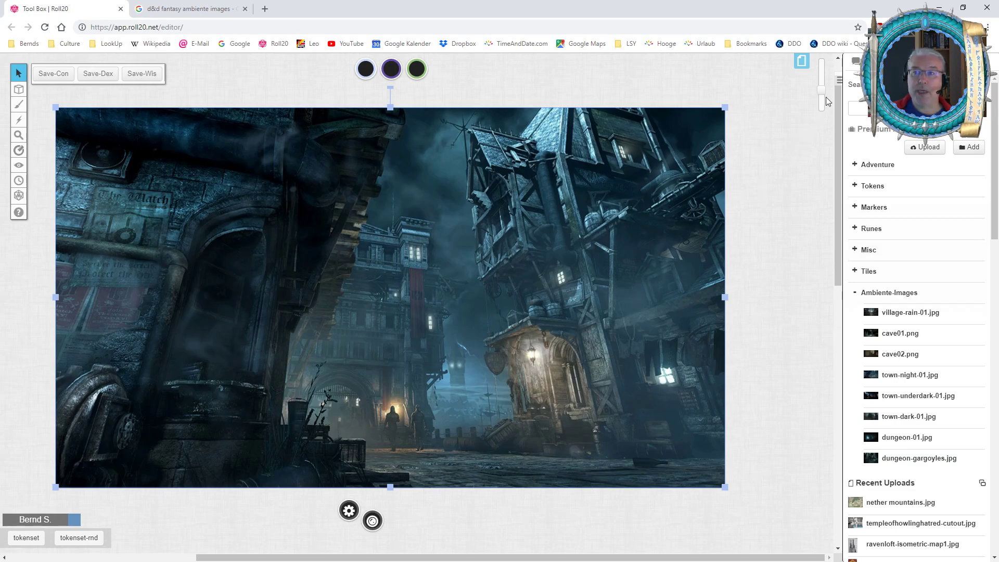
{"action": "left_click", "coordinate": [801, 61]}
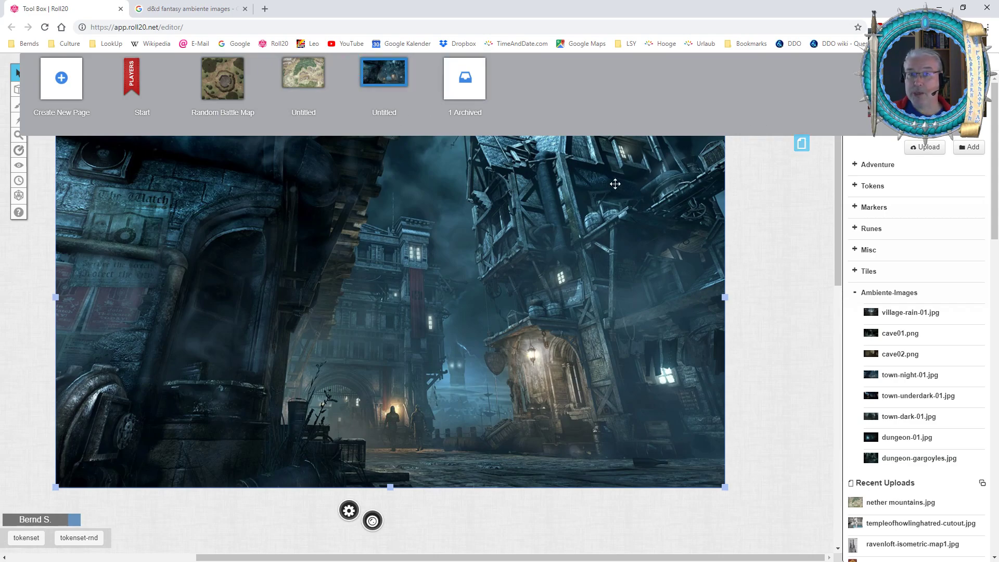
{"action": "left_click", "coordinate": [801, 144]}
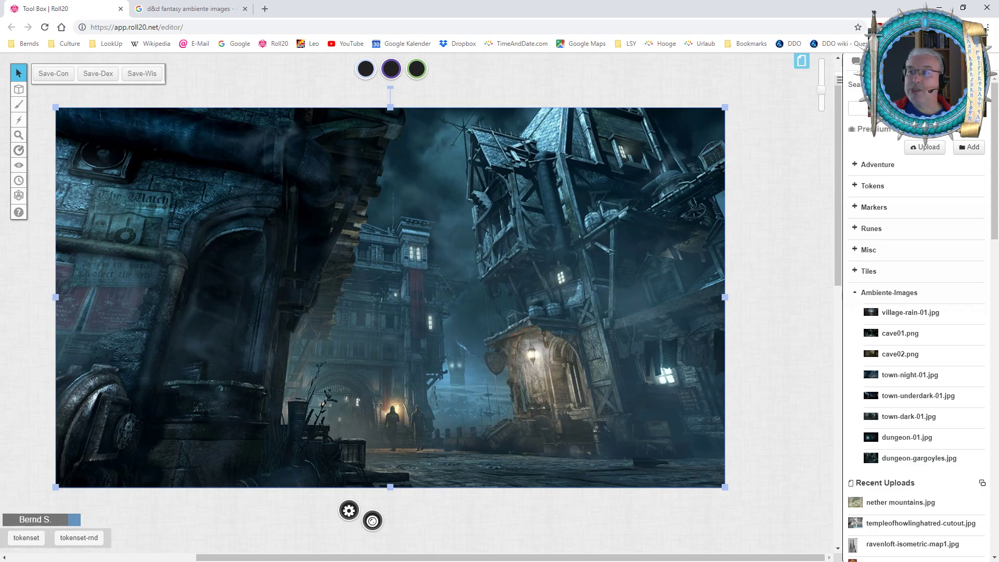
Add a new rollable table to the game's table collection.
{"action": "left_click", "coordinate": [957, 61]}
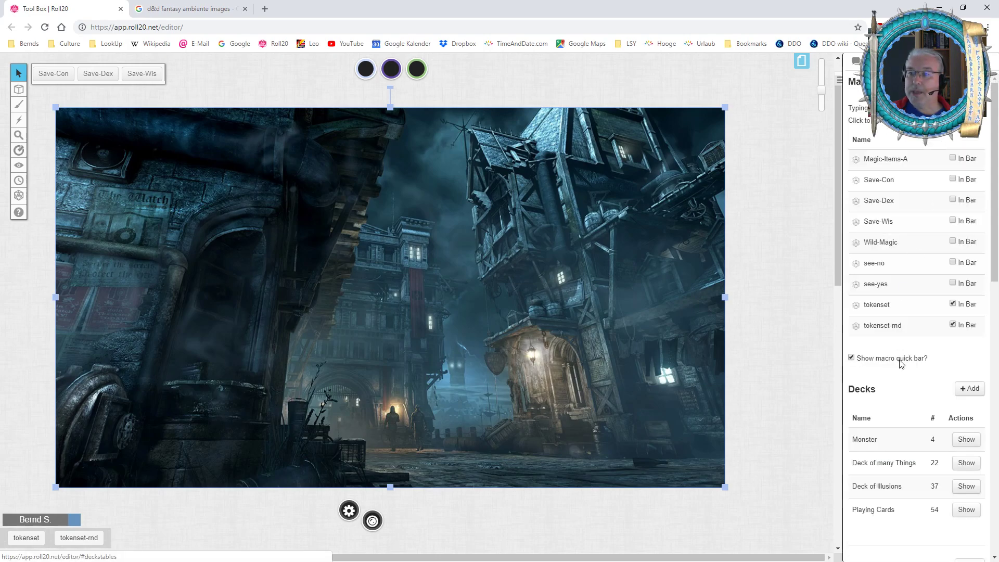
{"action": "scroll", "coordinate": [880, 419], "scroll_direction": "down", "scroll_amount": 7}
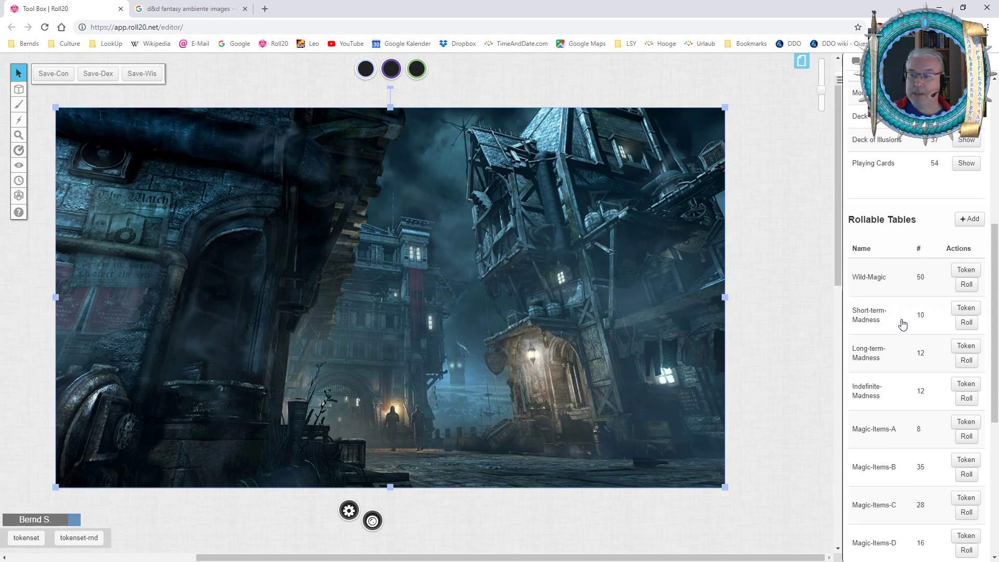
{"action": "left_click_drag", "start_coordinate": [995, 300], "coordinate": [998, 279]}
{"action": "scroll", "coordinate": [997, 277], "scroll_direction": "up", "scroll_amount": 3}
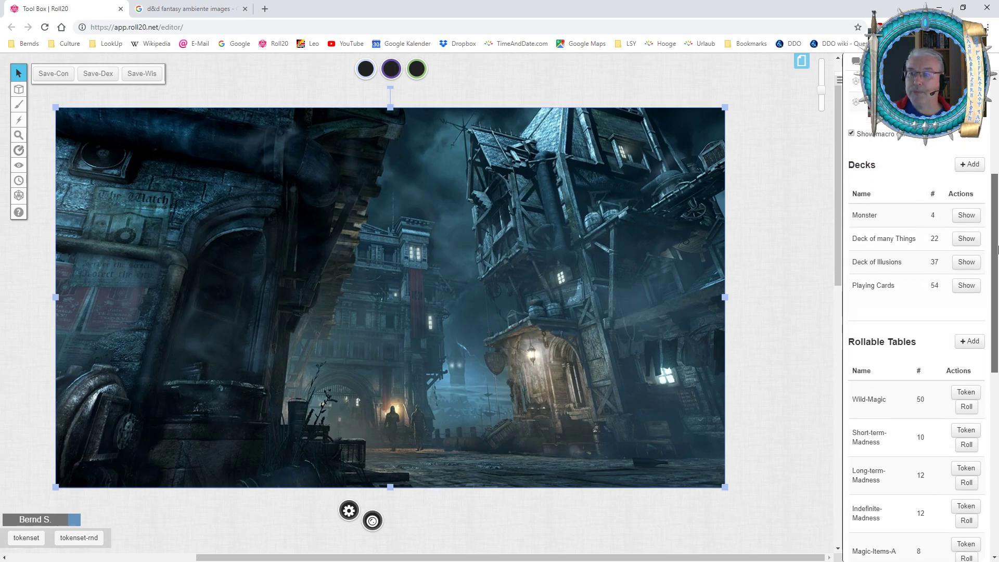
{"action": "scroll", "coordinate": [995, 275], "scroll_direction": "down", "scroll_amount": 1}
{"action": "left_click", "coordinate": [970, 282]}
{"action": "left_click_drag", "start_coordinate": [998, 290], "coordinate": [996, 456]}
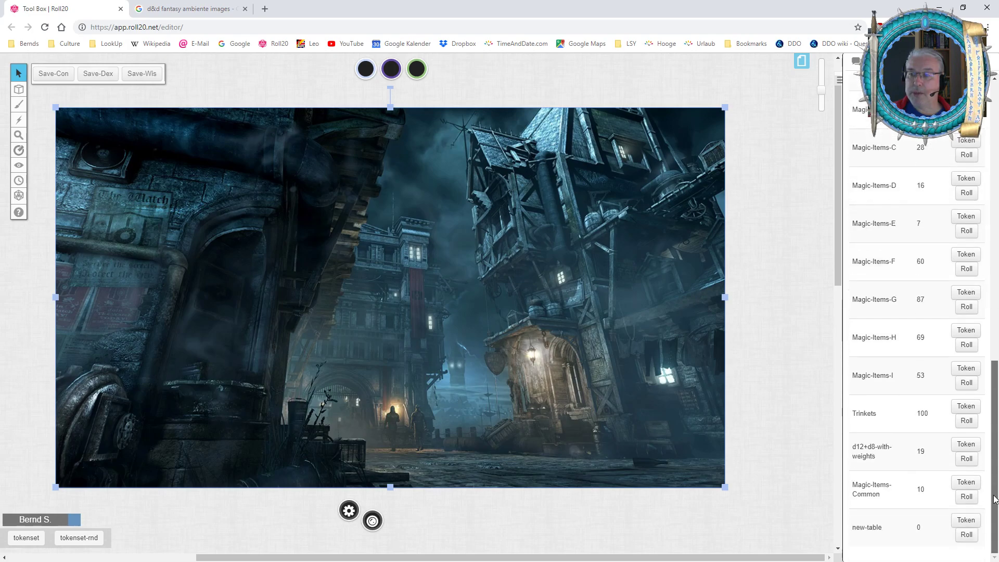
Rename the new rollable table Ambient-Image and stop players from rolling on it.
{"action": "left_click", "coordinate": [865, 528]}
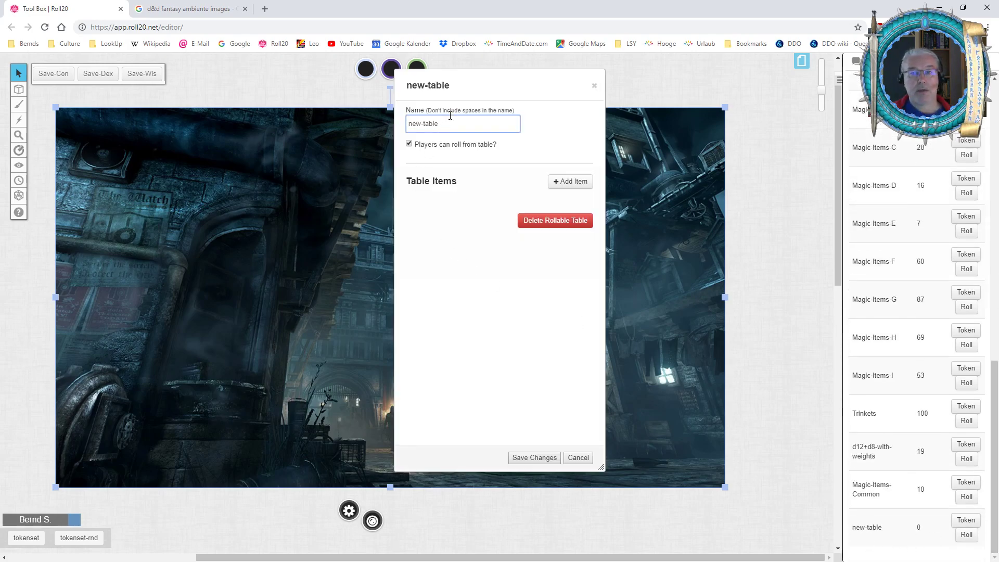
{"action": "left_click_drag", "start_coordinate": [452, 123], "coordinate": [355, 129]}
{"action": "type", "text": "Ambient"}
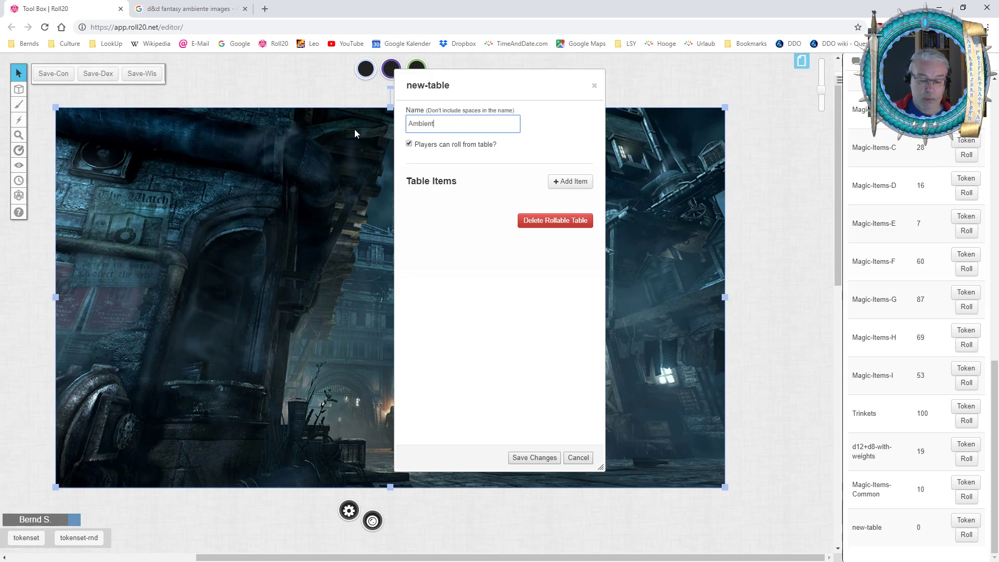
{"action": "type", "text": "-Image"}
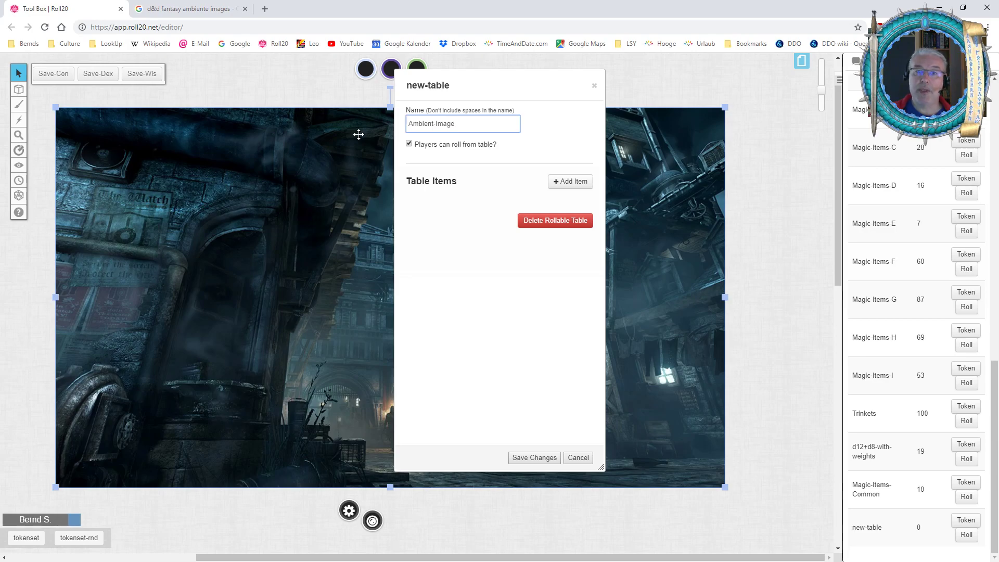
{"action": "left_click", "coordinate": [409, 146]}
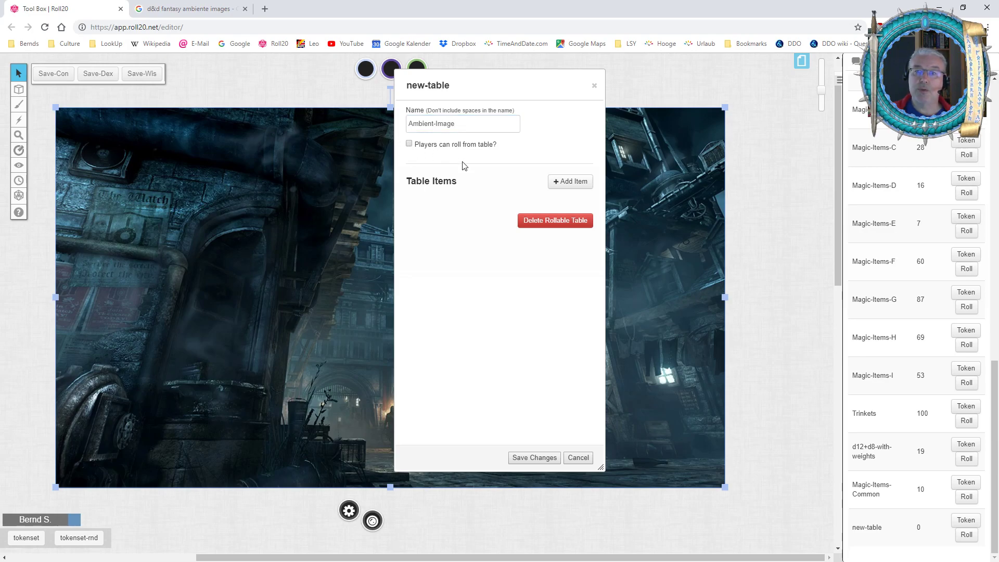
Add a table item named Village-Rain with village-rain-01.jpg from the Ambiente-Images folder as its icon, and save the item.
{"action": "left_click", "coordinate": [580, 187]}
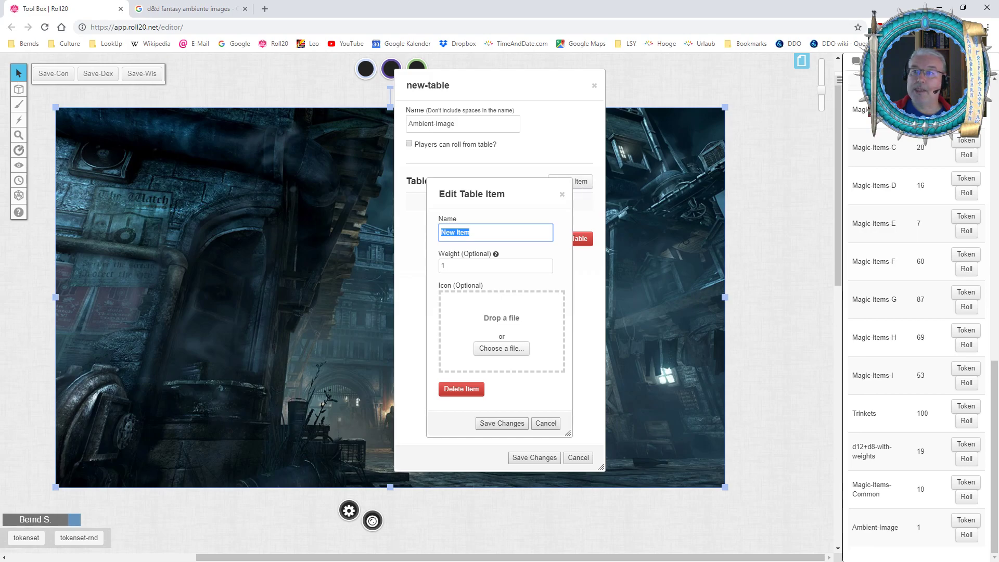
{"action": "left_click", "coordinate": [875, 60]}
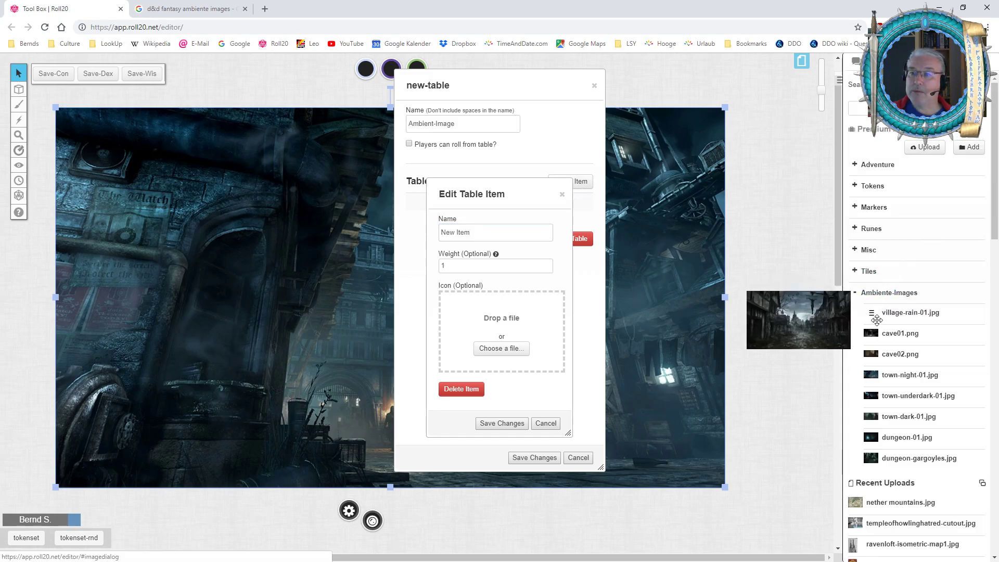
{"action": "mouse_move", "coordinate": [879, 319]}
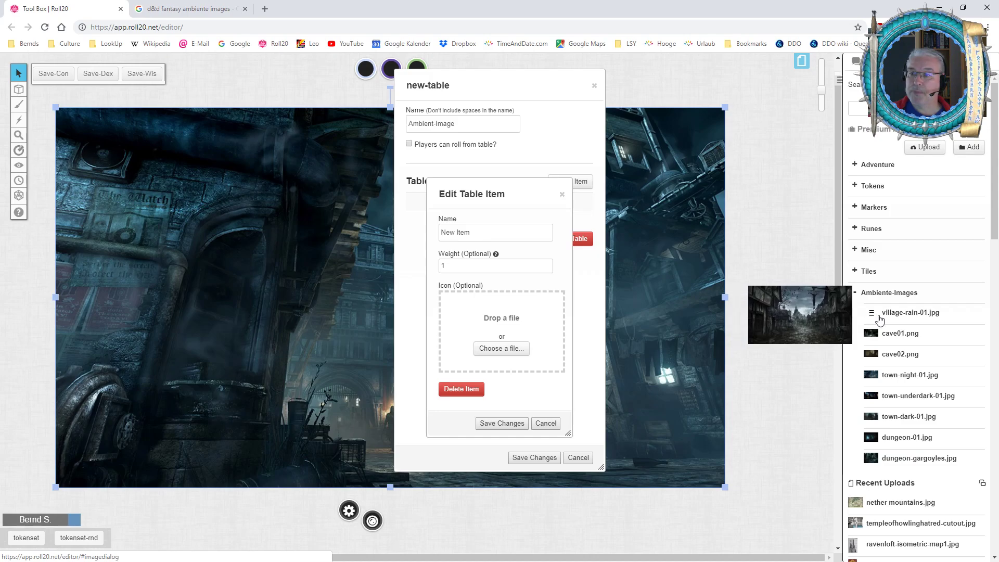
{"action": "triple_click", "coordinate": [487, 229]}
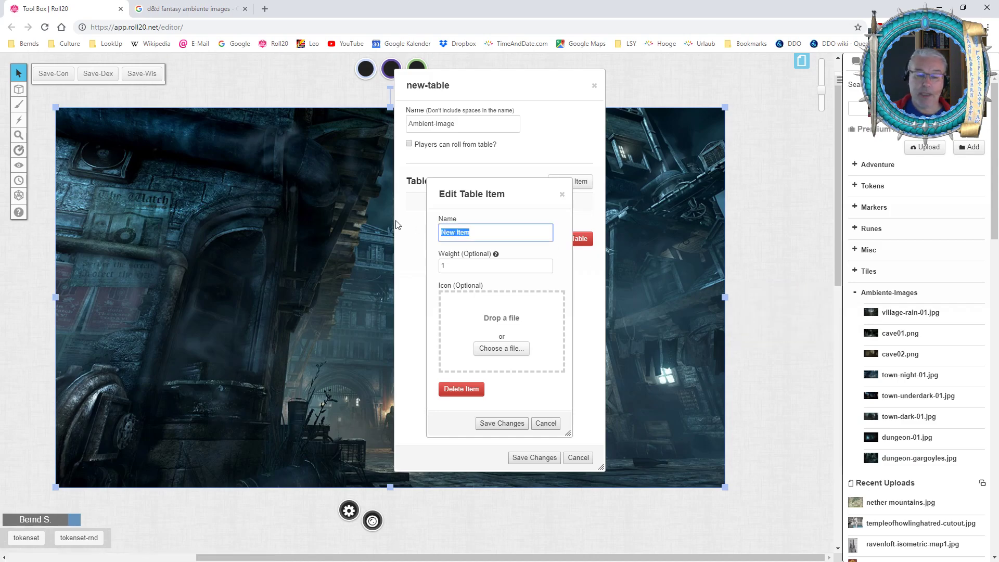
{"action": "type", "text": "Vial"}
{"action": "key", "text": "BackSpace"}
{"action": "key", "text": "BackSpace"}
{"action": "type", "text": "llage-Rain"}
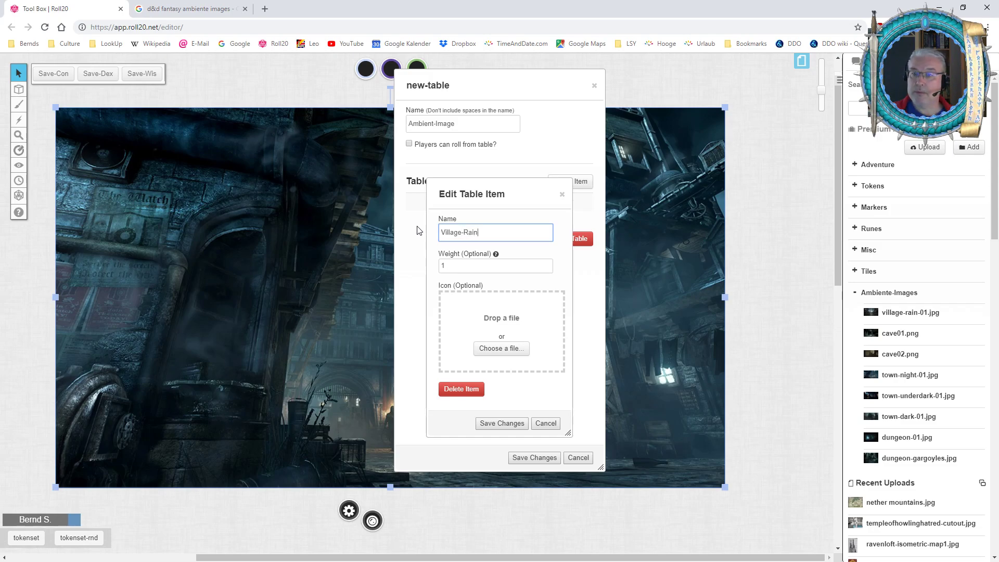
{"action": "left_click_drag", "start_coordinate": [909, 315], "coordinate": [541, 324]}
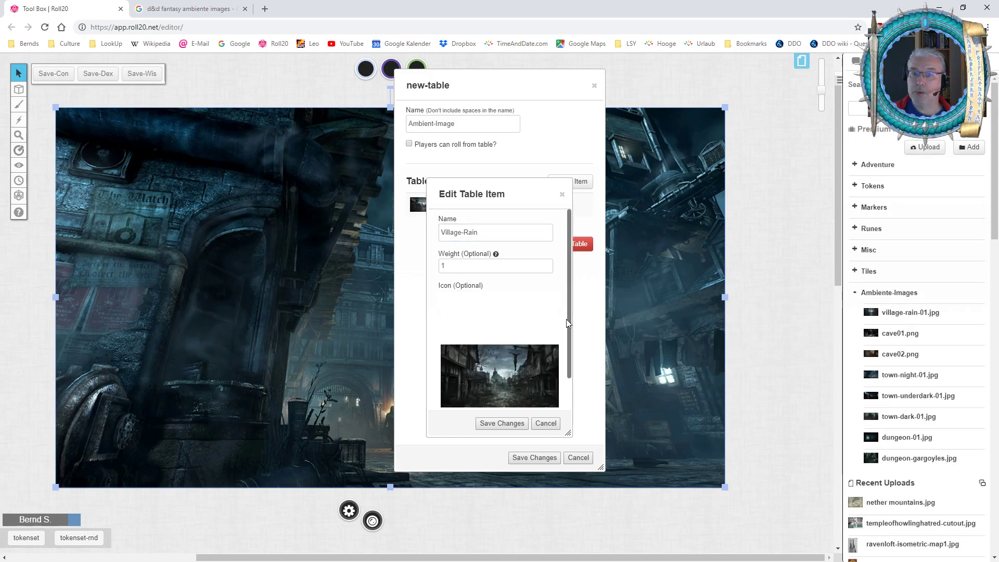
{"action": "scroll", "coordinate": [568, 339], "scroll_direction": "down", "scroll_amount": 1}
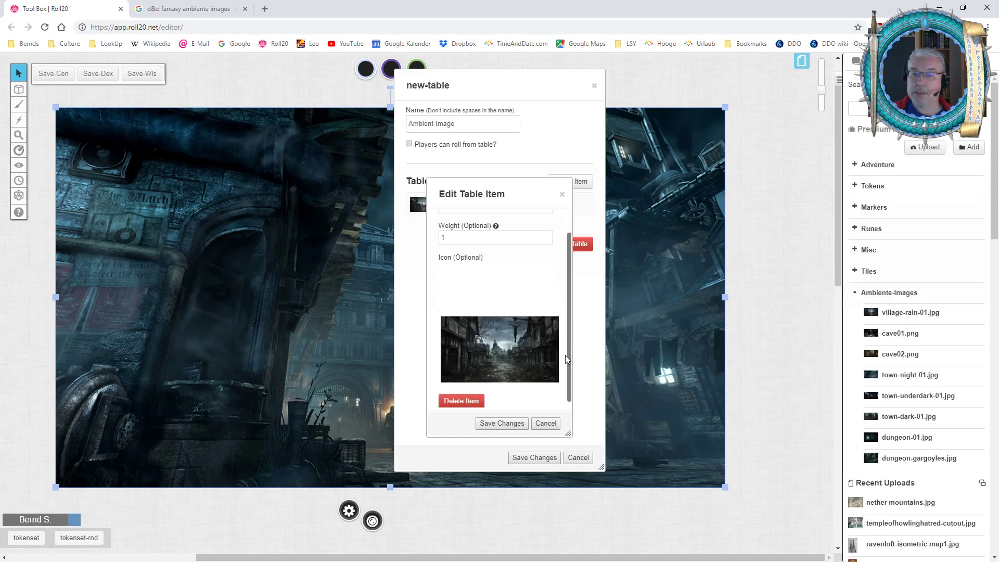
{"action": "left_click", "coordinate": [512, 423]}
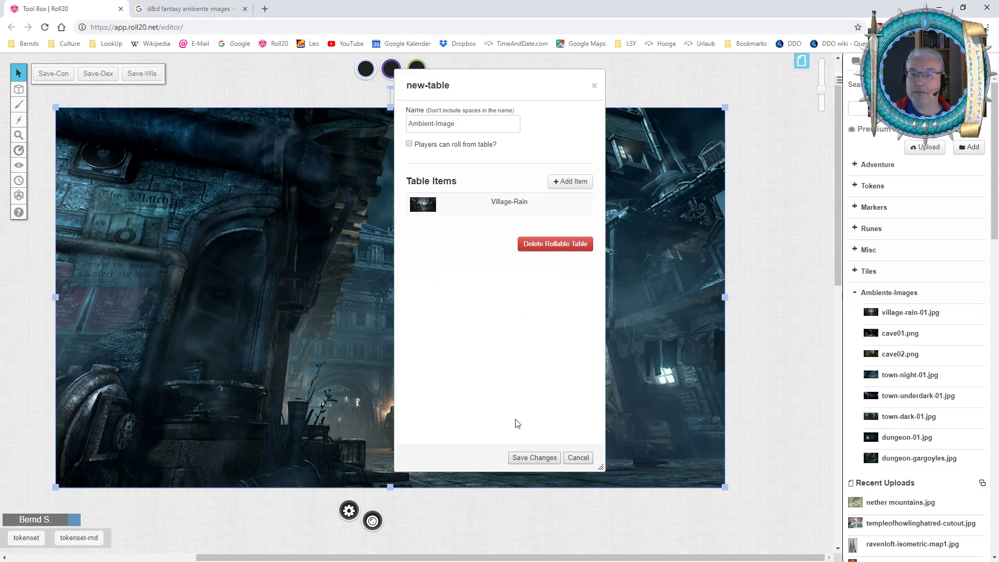
Add a table item named Town-Night with town-night-01.jpg as its icon, and save the item.
{"action": "left_click", "coordinate": [583, 185]}
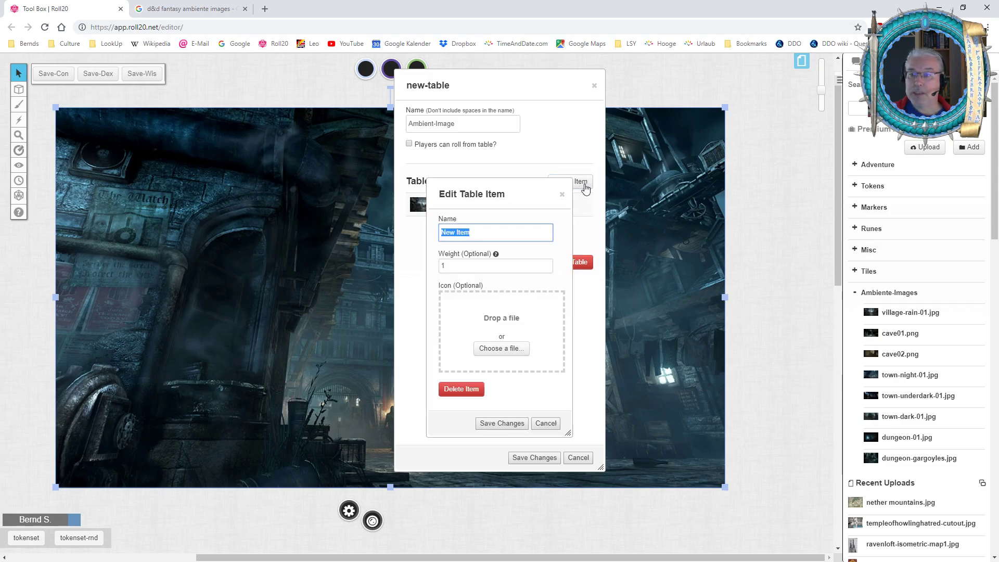
{"action": "left_click_drag", "start_coordinate": [879, 379], "coordinate": [883, 386]}
{"action": "left_click", "coordinate": [505, 236]}
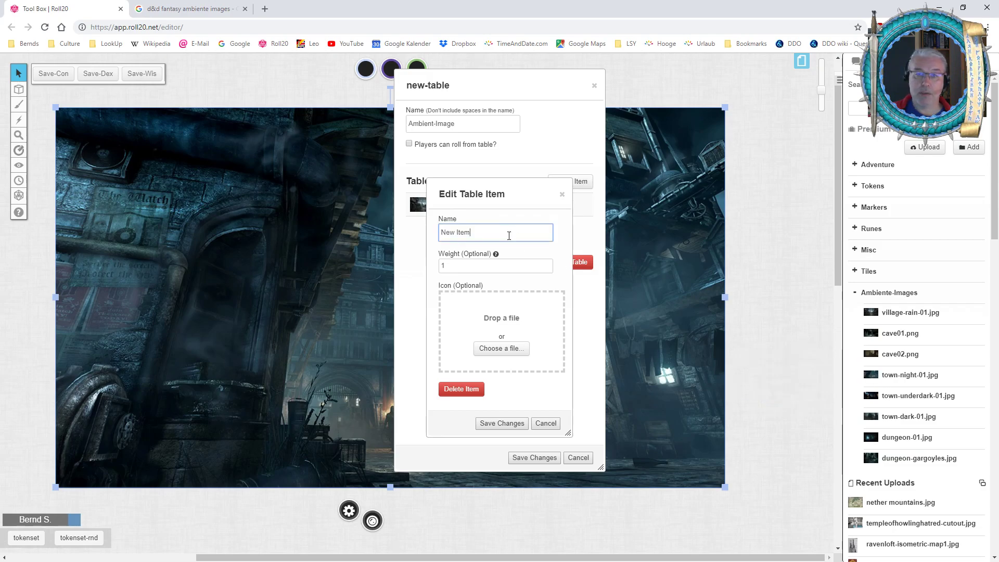
{"action": "left_click_drag", "start_coordinate": [504, 235], "coordinate": [423, 234]}
{"action": "type", "text": "Thi"}
{"action": "key", "text": "BackSpace"}
{"action": "key", "text": "BackSpace"}
{"action": "type", "text": "own-"}
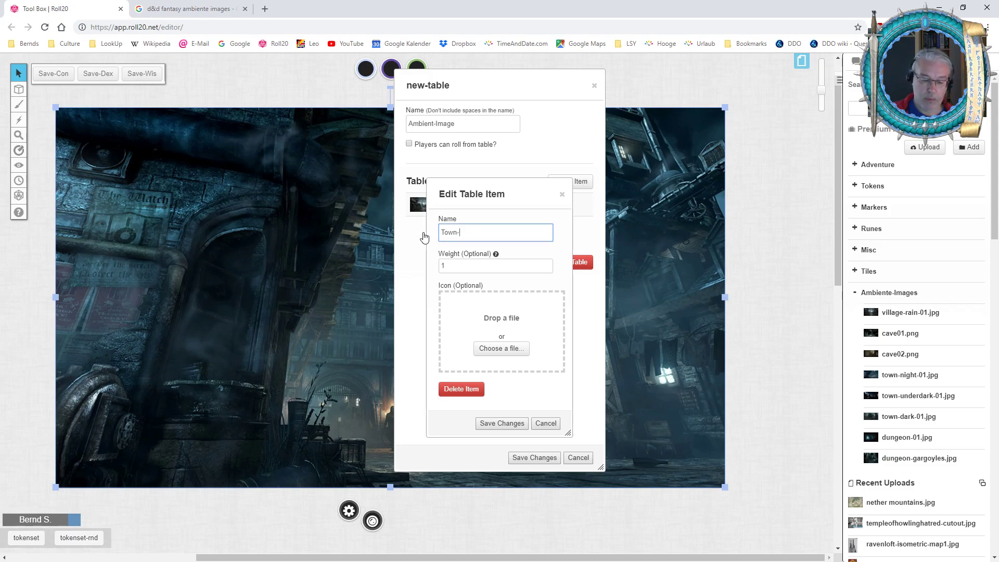
{"action": "type", "text": "Night"}
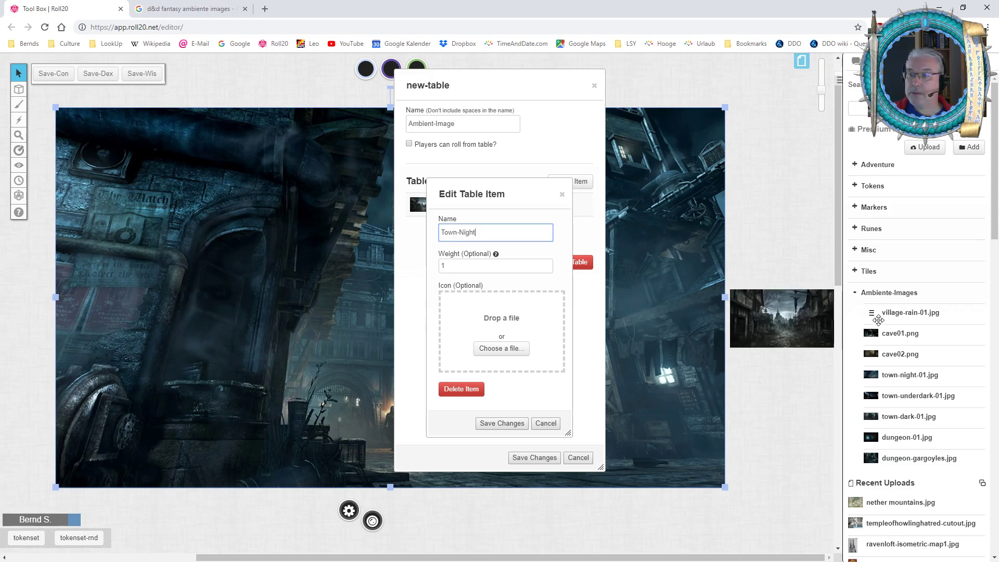
{"action": "left_click_drag", "start_coordinate": [889, 361], "coordinate": [479, 345]}
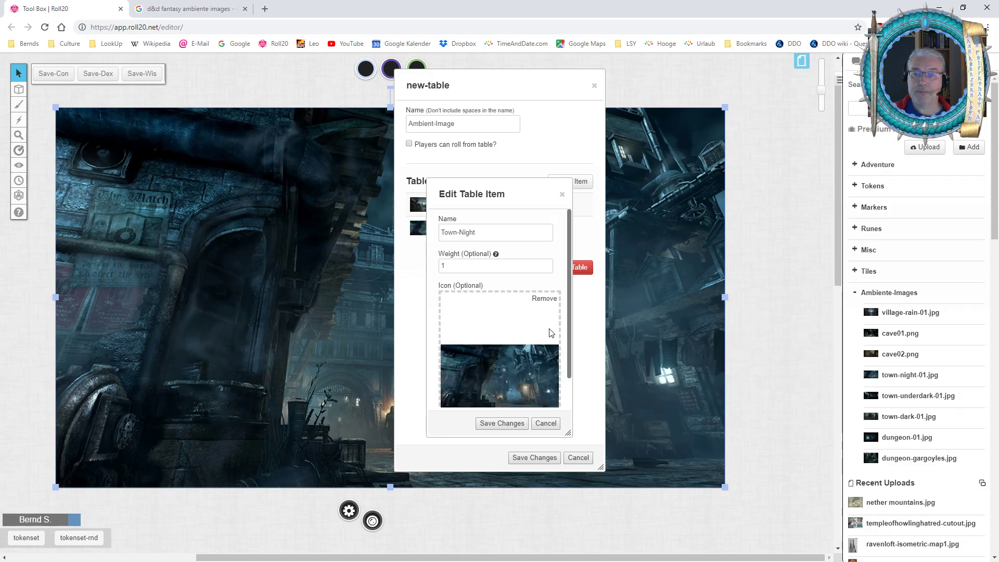
{"action": "left_click", "coordinate": [518, 423]}
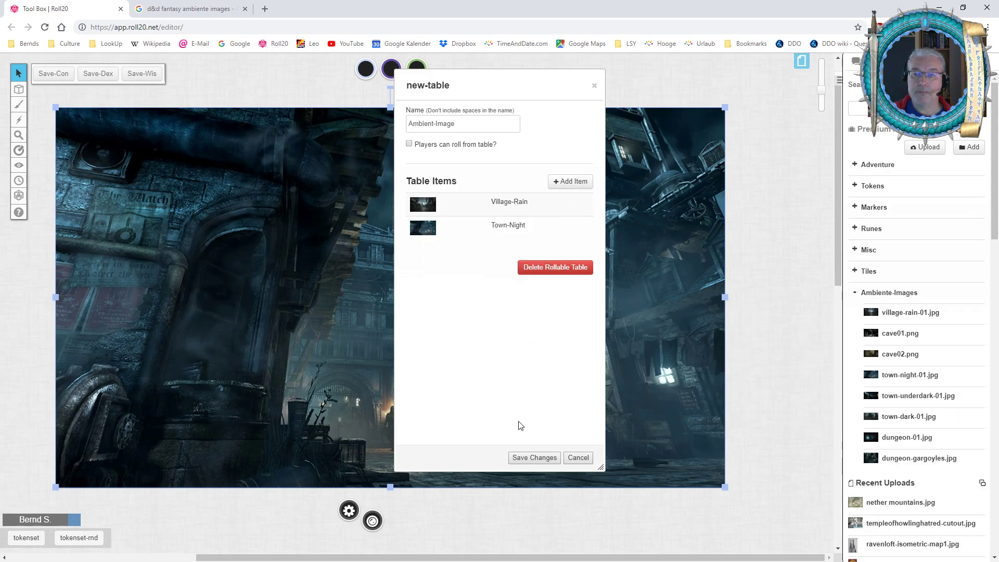
Add a table item named Underdark-Town with town-underdark-01.jpg as its icon, and save the item and the rollable table.
{"action": "left_click", "coordinate": [571, 181]}
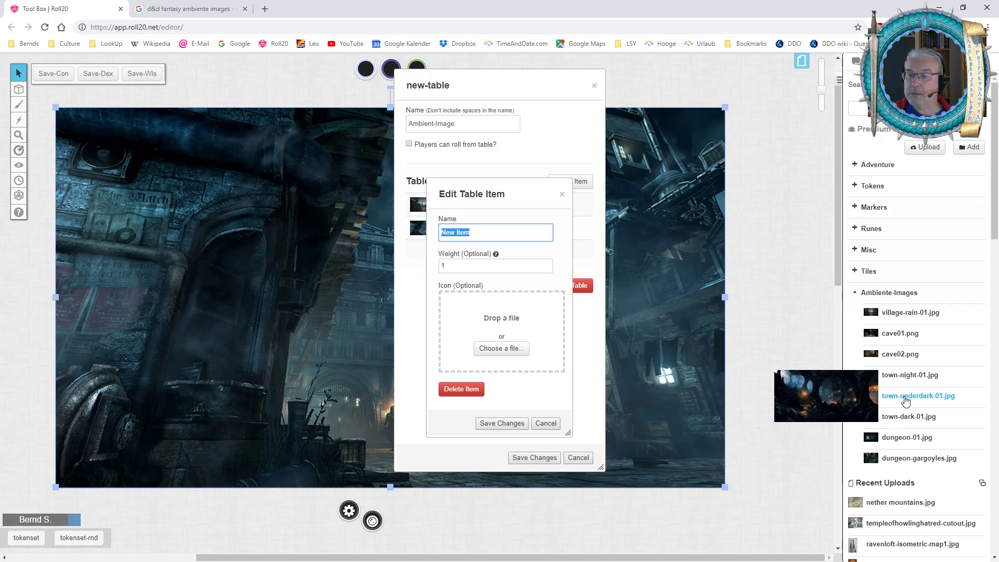
{"action": "type", "text": "Underdark"}
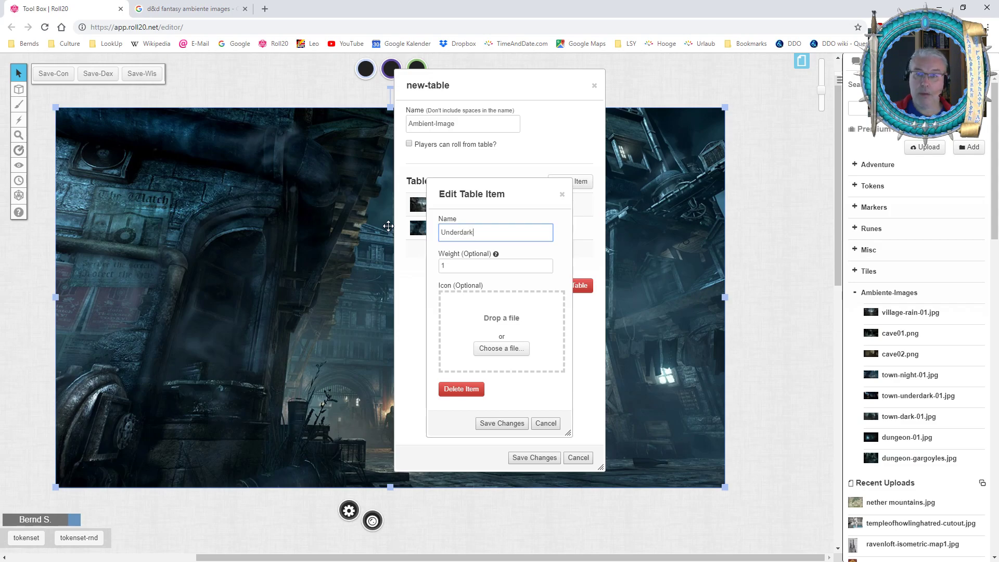
{"action": "type", "text": "-Cav"}
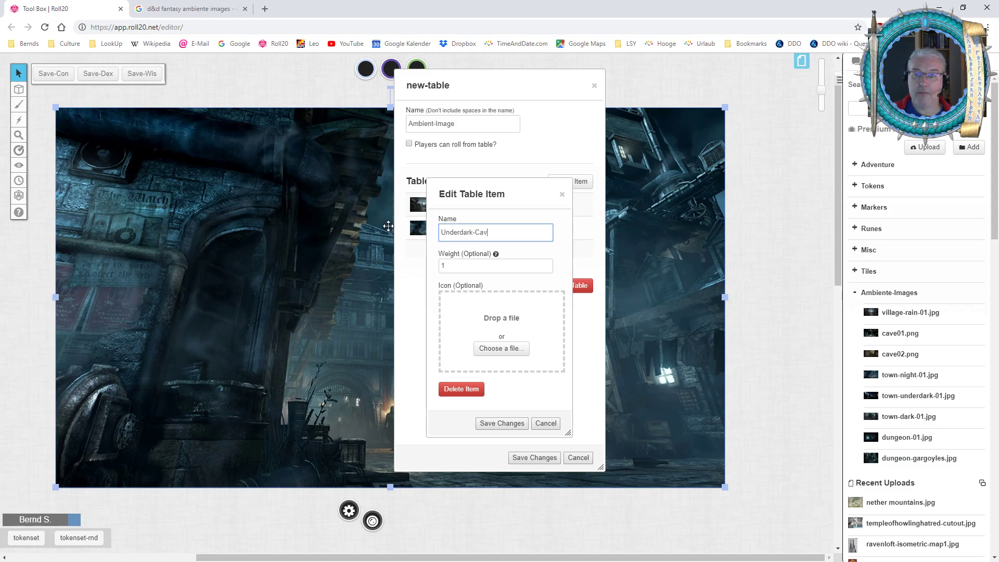
{"action": "key", "text": "BackSpace"}
{"action": "key", "text": "BackSpace"}
{"action": "key", "text": "BackSpace"}
{"action": "type", "text": "Town"}
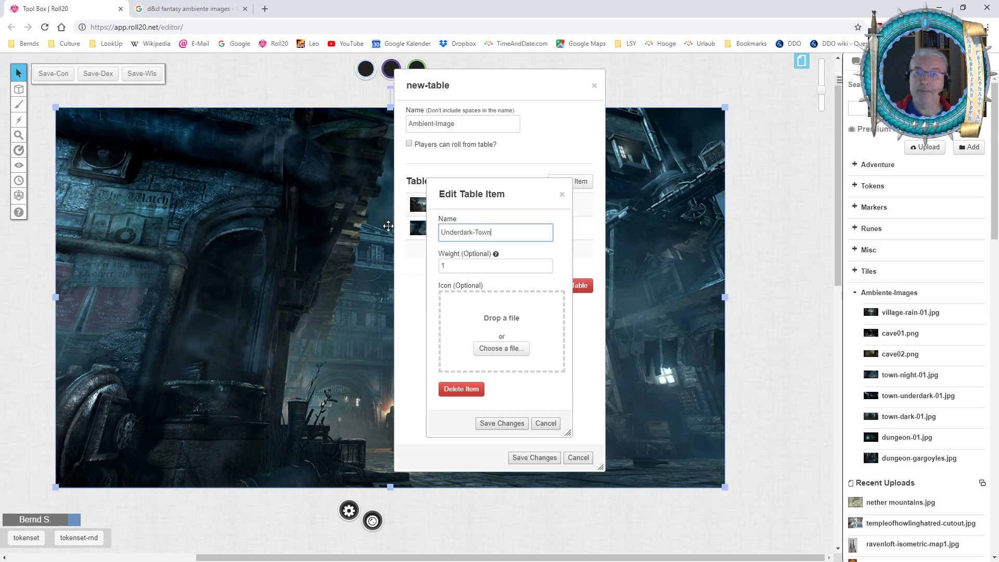
{"action": "left_click_drag", "start_coordinate": [895, 395], "coordinate": [513, 321]}
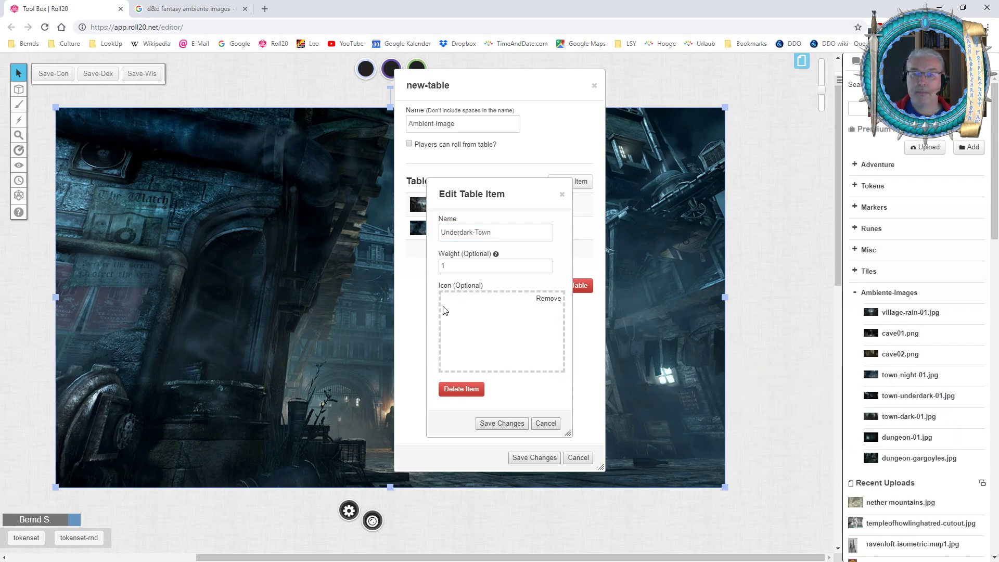
{"action": "left_click", "coordinate": [501, 424]}
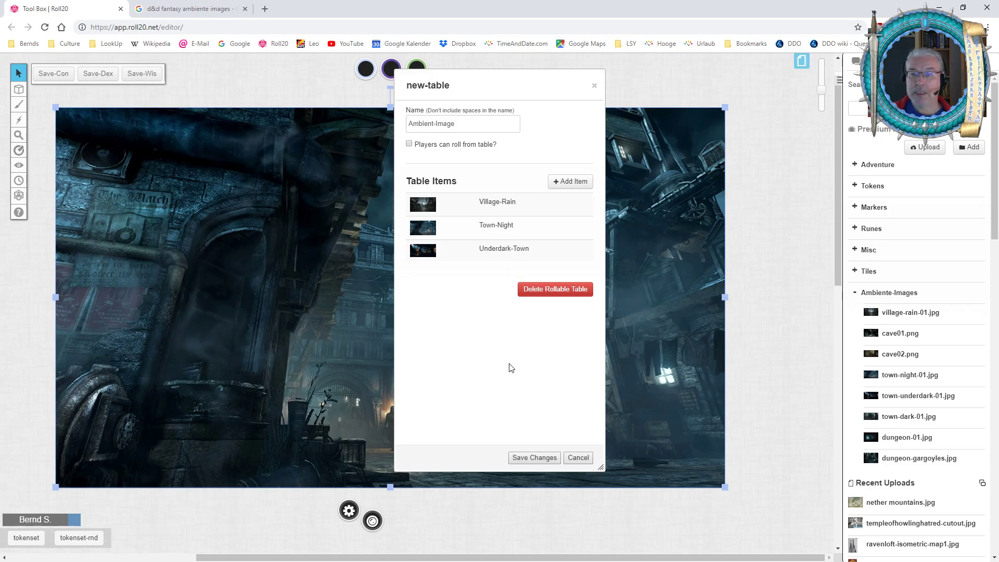
{"action": "left_click", "coordinate": [541, 457]}
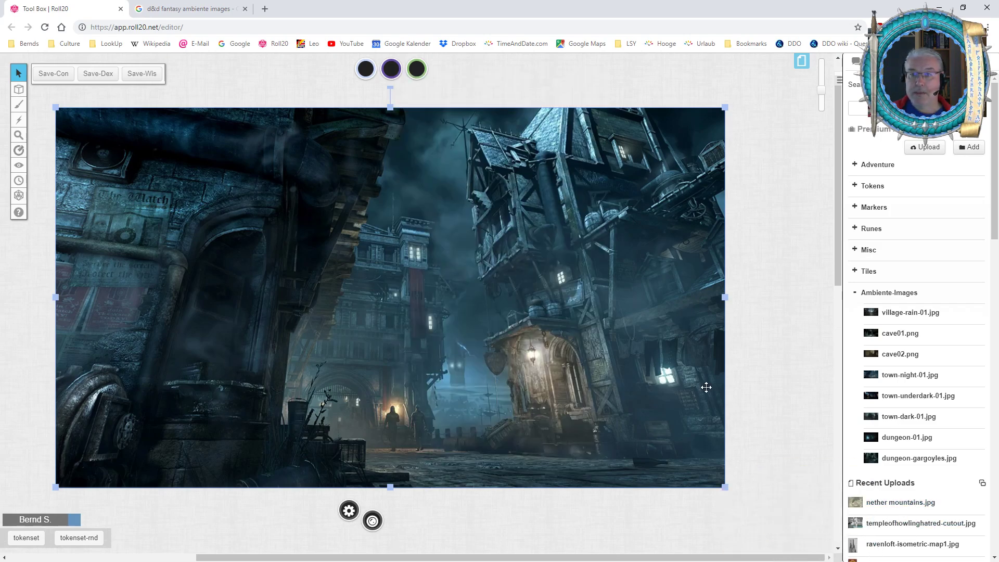
Delete the town picture from the page and place a token of the Ambient-Image rollable table.
{"action": "key", "text": "Delete"}
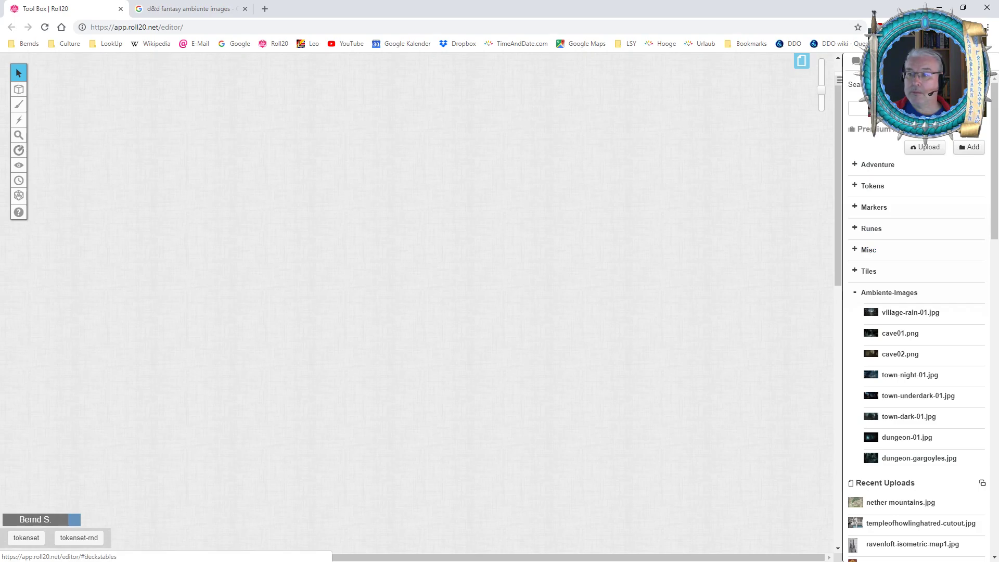
{"action": "left_click", "coordinate": [960, 61]}
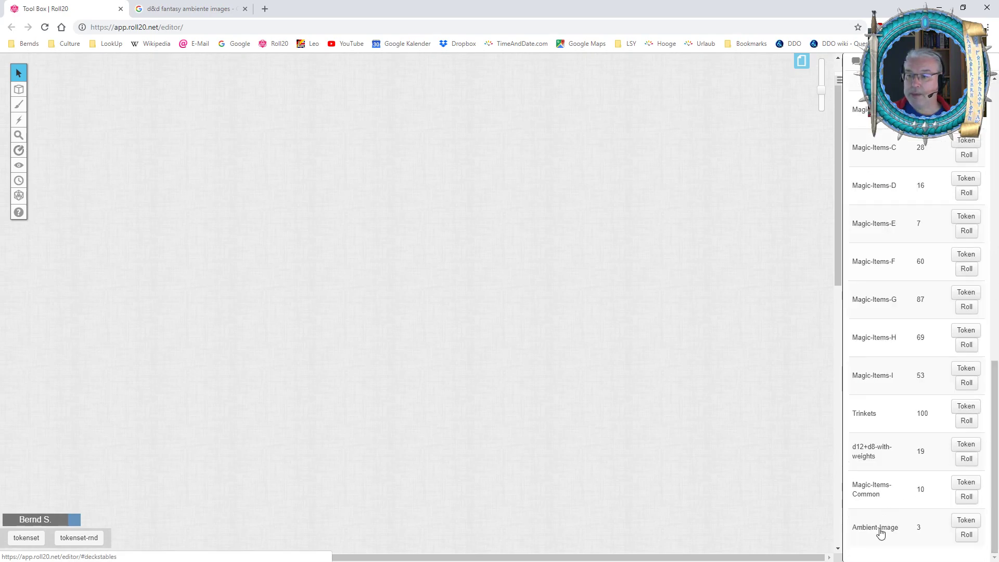
{"action": "left_click", "coordinate": [966, 521]}
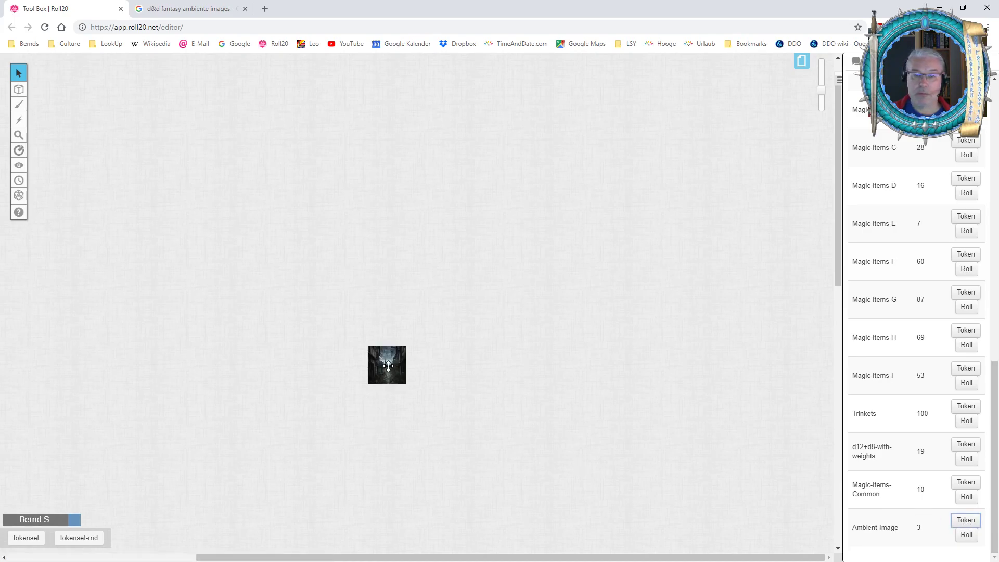
Enlarge the village token into a wide picture filling most of the visible page near its upper-left corner, and look at its token settings.
{"action": "left_click_drag", "start_coordinate": [388, 366], "coordinate": [553, 363]}
{"action": "left_click_drag", "start_coordinate": [473, 311], "coordinate": [727, 311]}
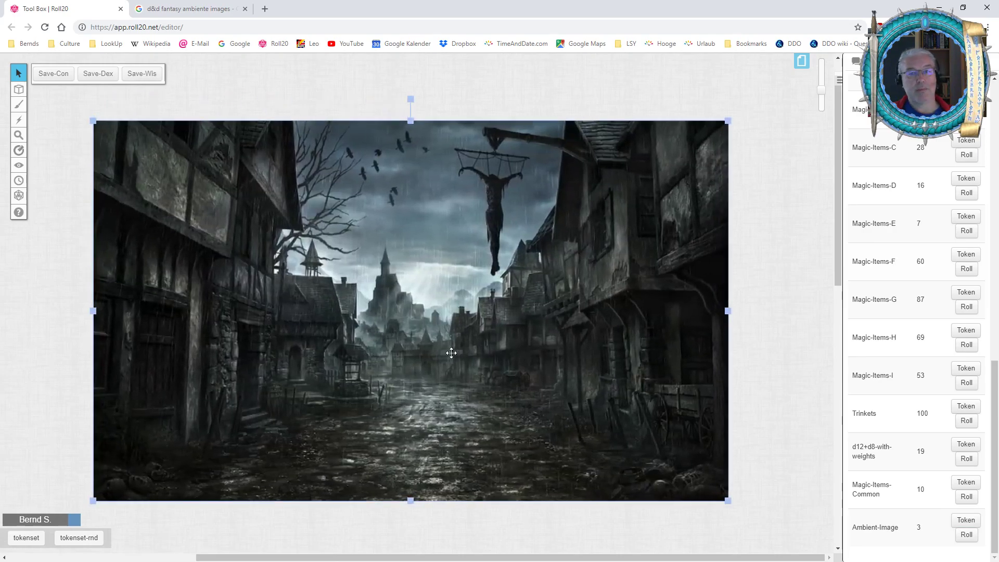
{"action": "left_click_drag", "start_coordinate": [433, 326], "coordinate": [395, 307]}
{"action": "double_click", "coordinate": [395, 307]}
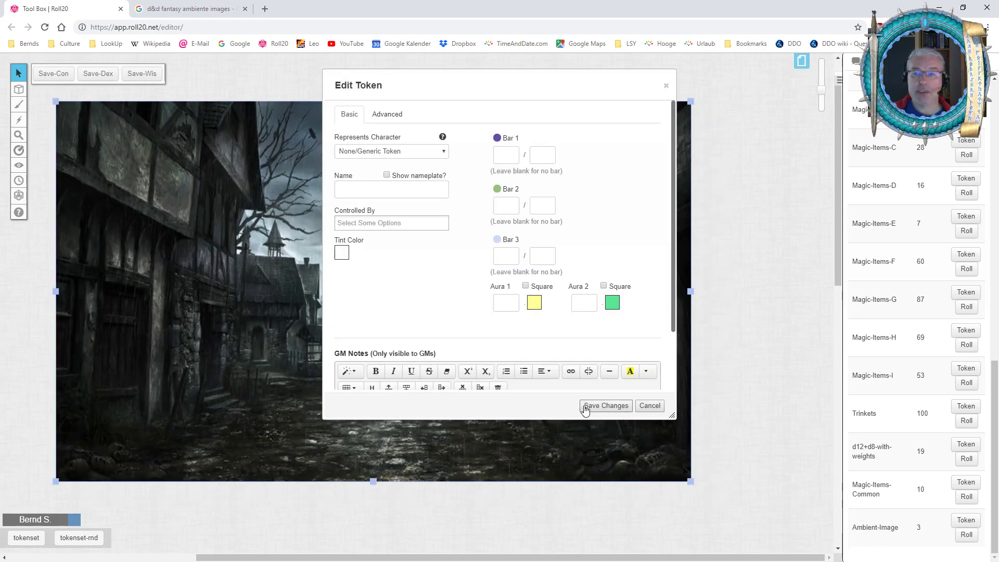
{"action": "left_click", "coordinate": [648, 405]}
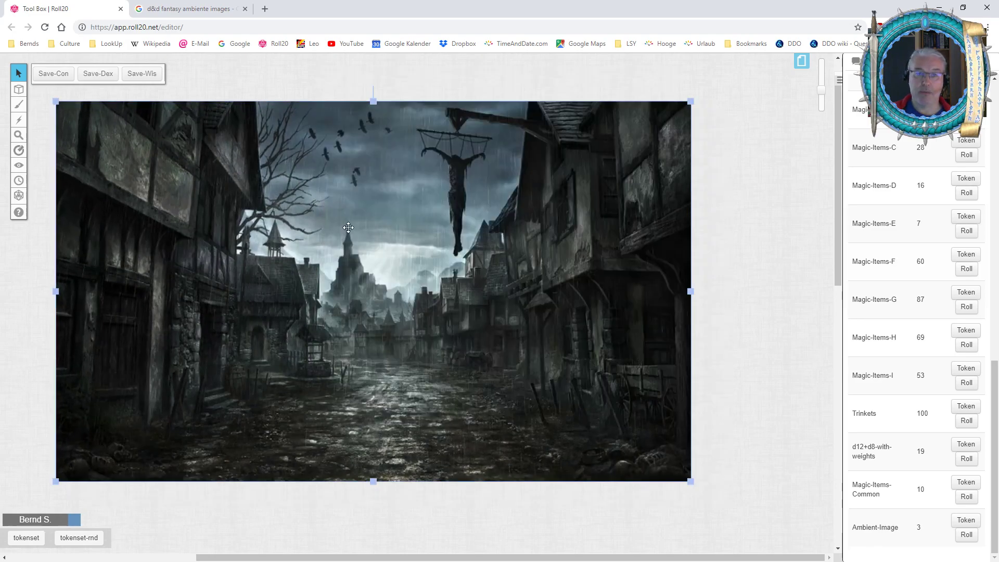
Enlarge the village picture slightly from its lower-right corner and check the list of pages.
{"action": "left_click_drag", "start_coordinate": [690, 482], "coordinate": [730, 505]}
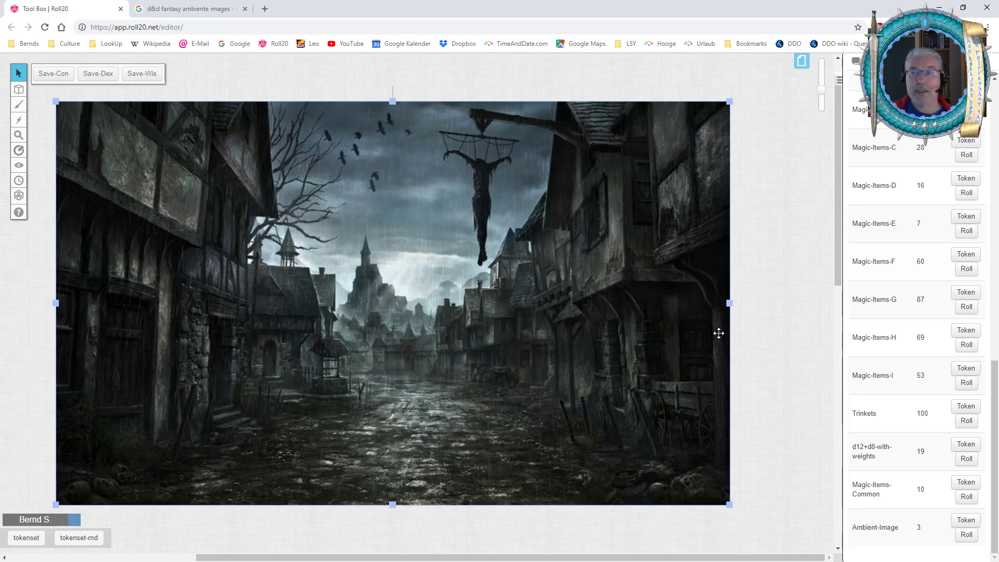
{"action": "left_click", "coordinate": [802, 60]}
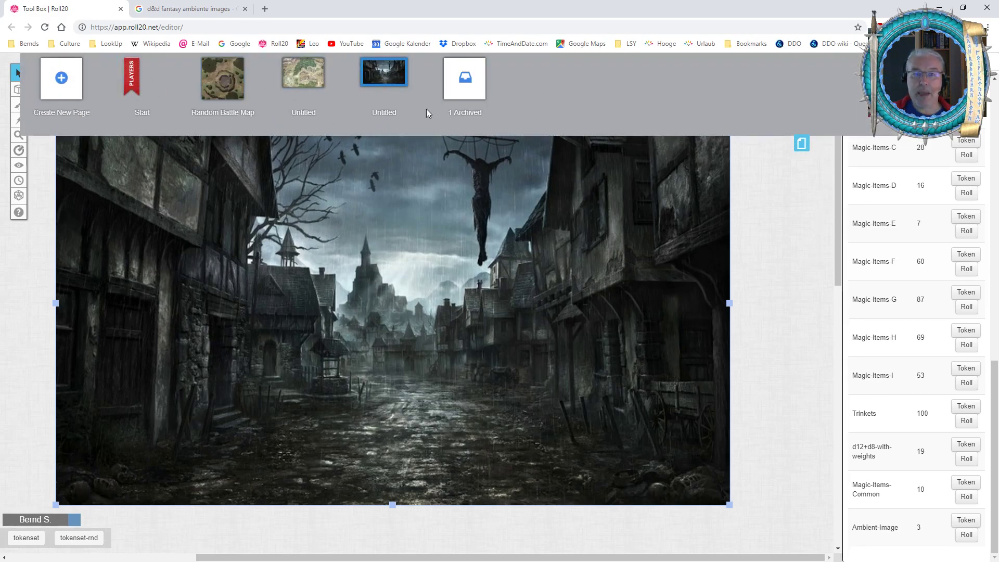
{"action": "mouse_move", "coordinate": [426, 100]}
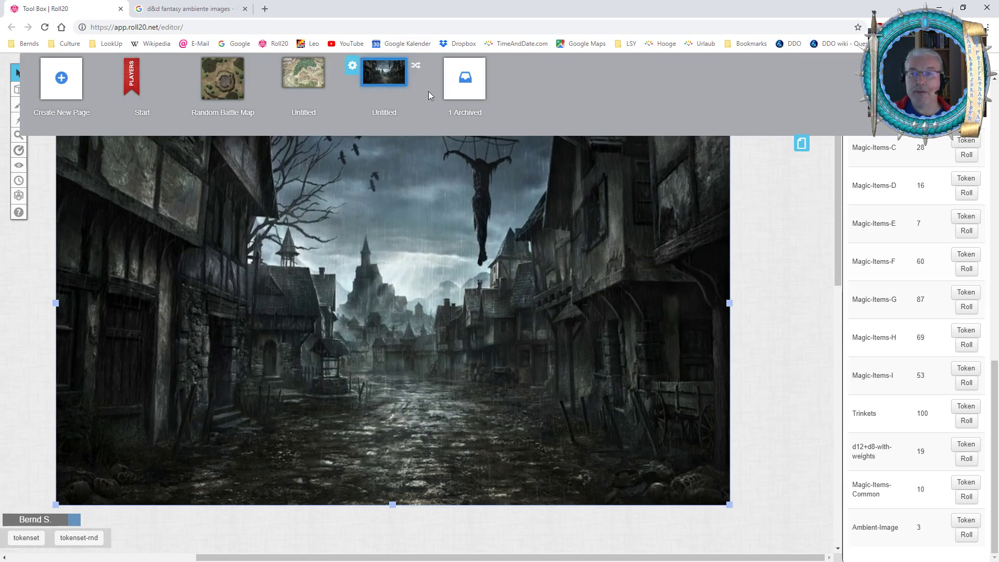
{"action": "left_click", "coordinate": [800, 150]}
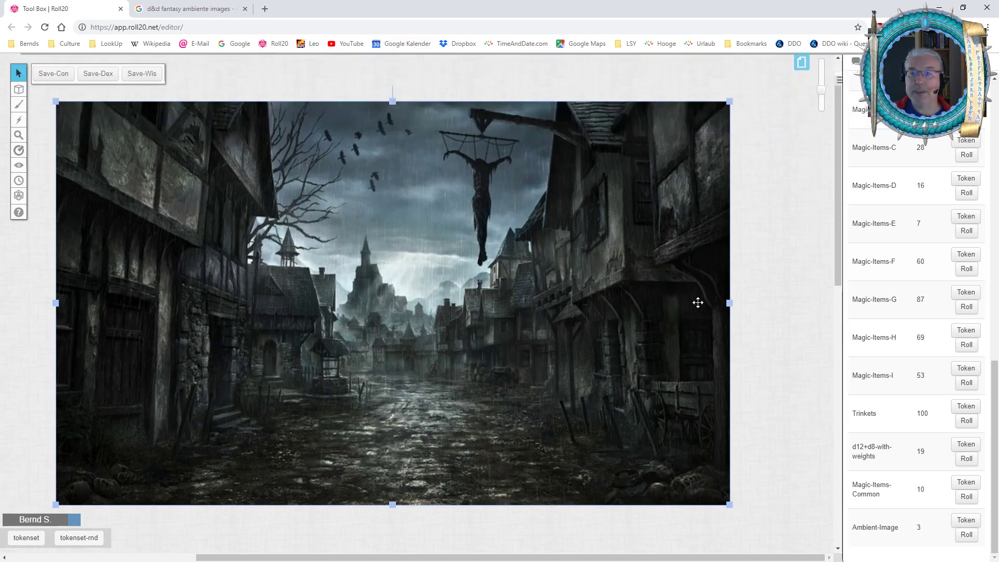
Switch the ambience token from the rainy village to its Town-Night side.
{"action": "right_click", "coordinate": [318, 254]}
{"action": "mouse_move", "coordinate": [346, 246]}
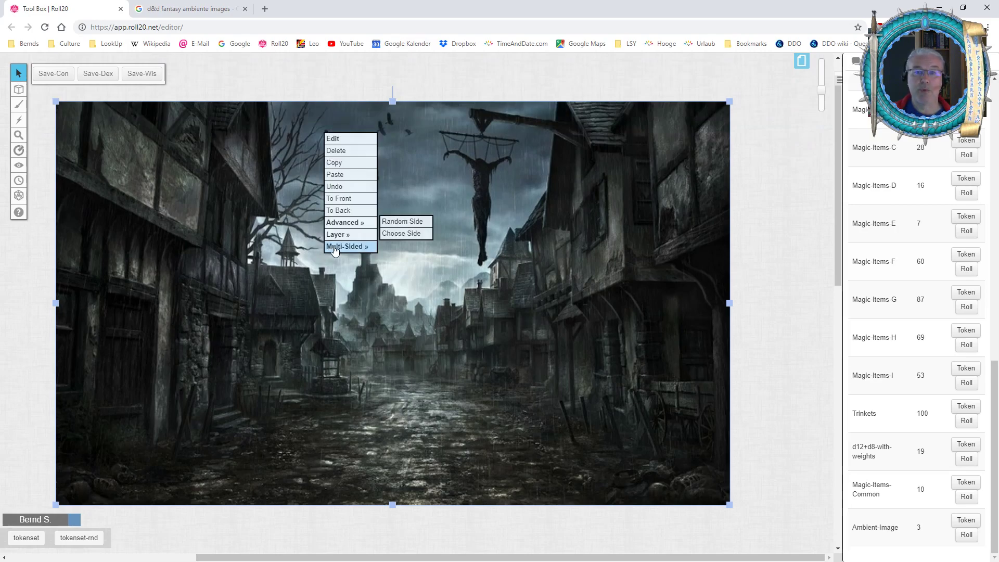
{"action": "left_click", "coordinate": [406, 235]}
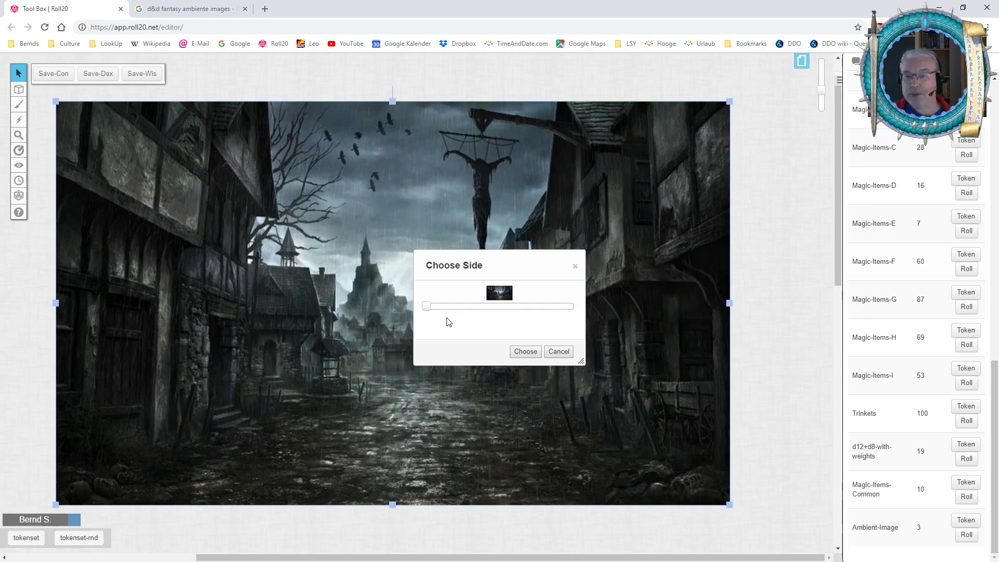
{"action": "left_click_drag", "start_coordinate": [427, 307], "coordinate": [495, 313]}
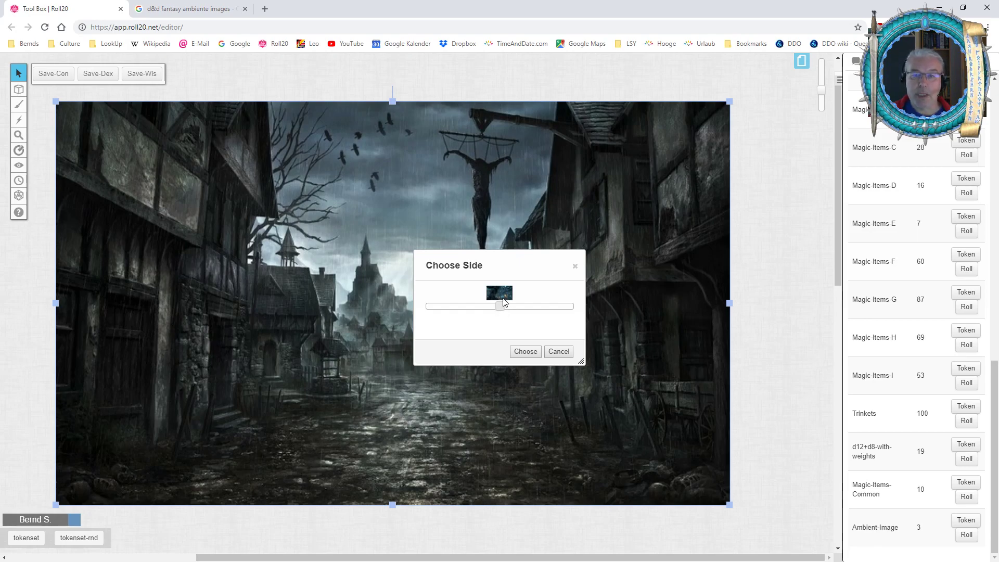
{"action": "mouse_move", "coordinate": [499, 310]}
{"action": "left_mouse_down"}
{"action": "mouse_move", "coordinate": [572, 320]}
{"action": "mouse_move", "coordinate": [519, 314]}
{"action": "left_mouse_up"}
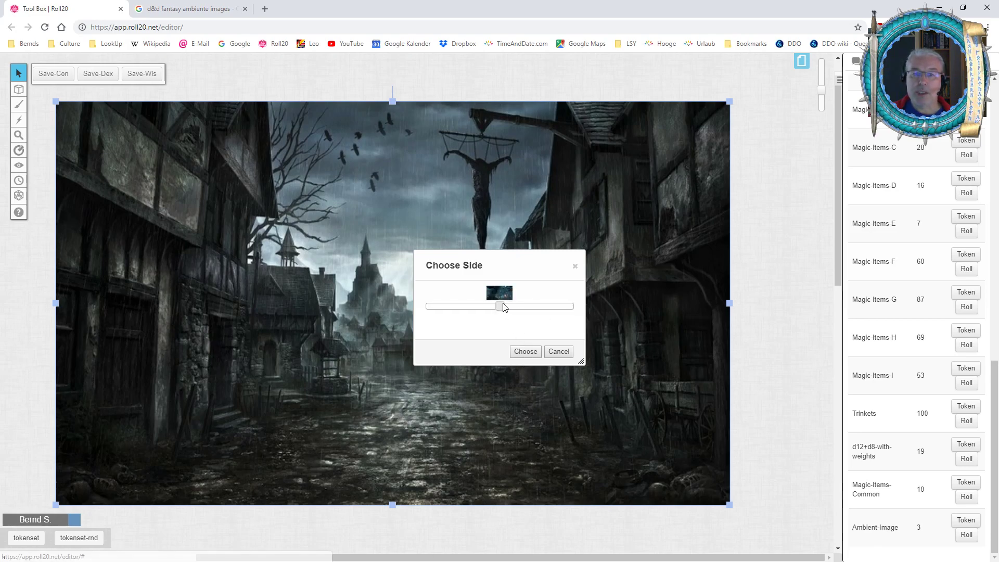
{"action": "left_click", "coordinate": [524, 351]}
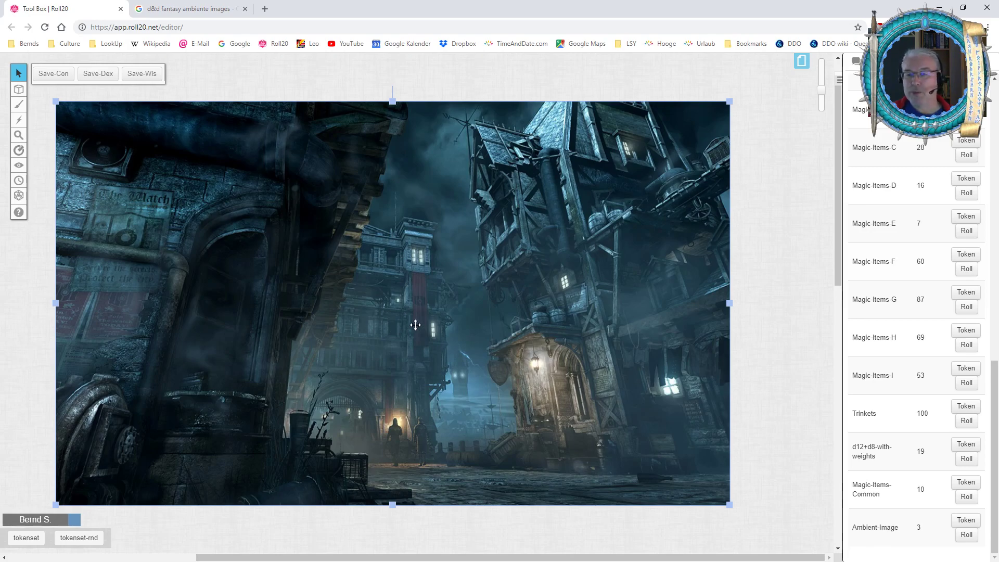
Switch the ambience token to its last side, the Underdark-Town picture.
{"action": "right_click", "coordinate": [400, 309]}
{"action": "mouse_move", "coordinate": [445, 304]}
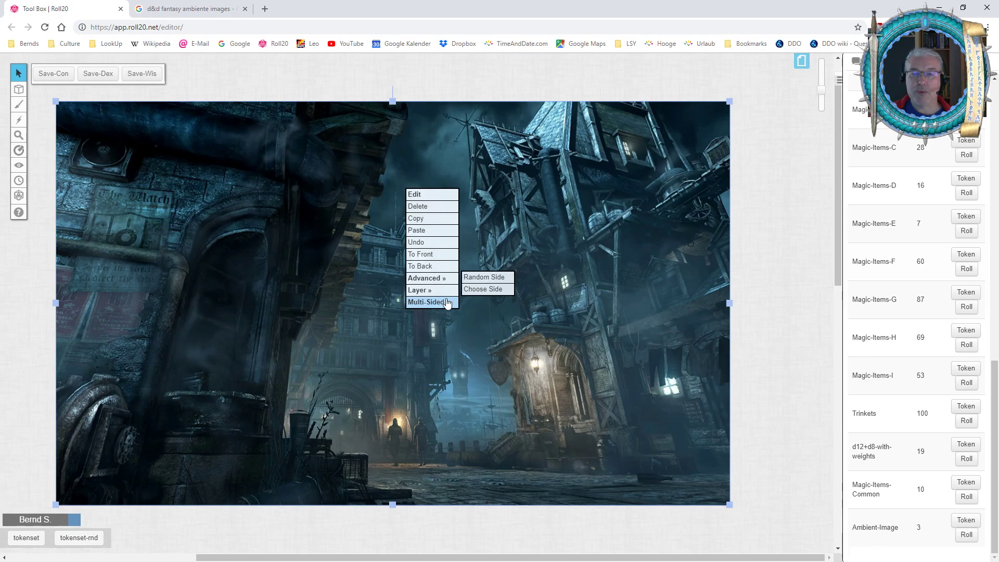
{"action": "left_click", "coordinate": [487, 290]}
{"action": "left_click_drag", "start_coordinate": [500, 307], "coordinate": [604, 314]}
{"action": "left_click", "coordinate": [526, 351]}
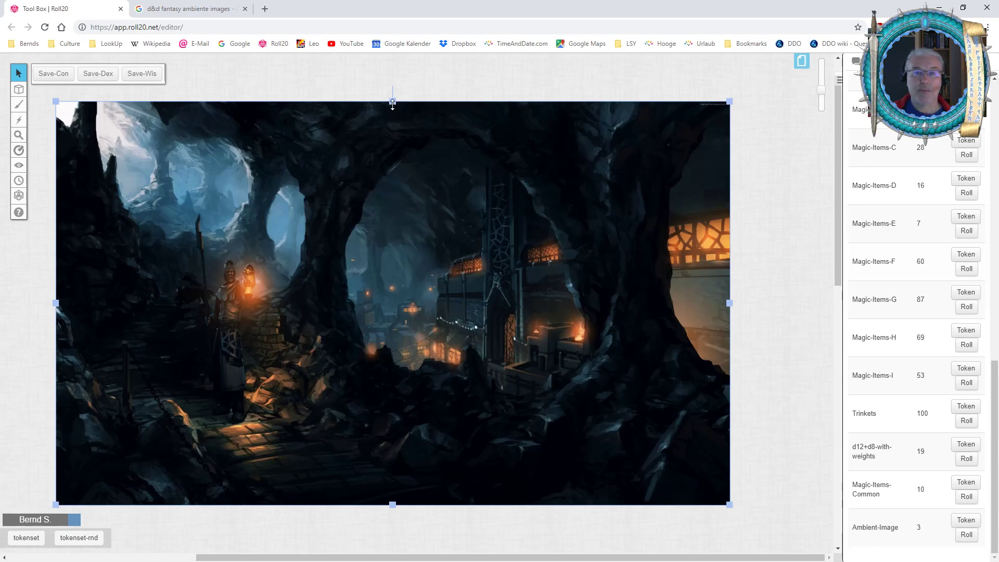
Reduce the height of the Underdark-Town picture from its upper edge and move it slightly upward.
{"action": "left_click_drag", "start_coordinate": [393, 102], "coordinate": [391, 152]}
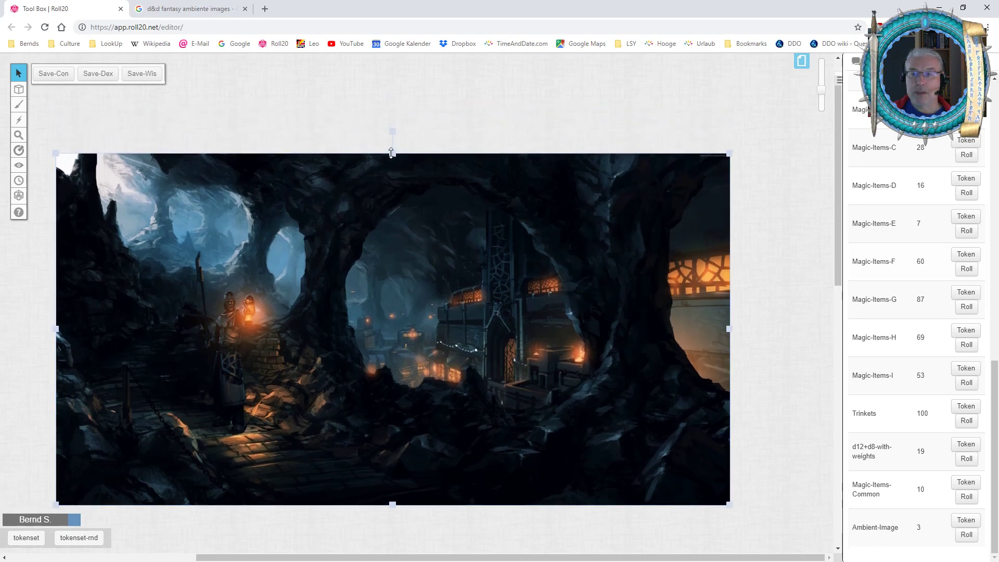
{"action": "left_click_drag", "start_coordinate": [391, 153], "coordinate": [393, 108]}
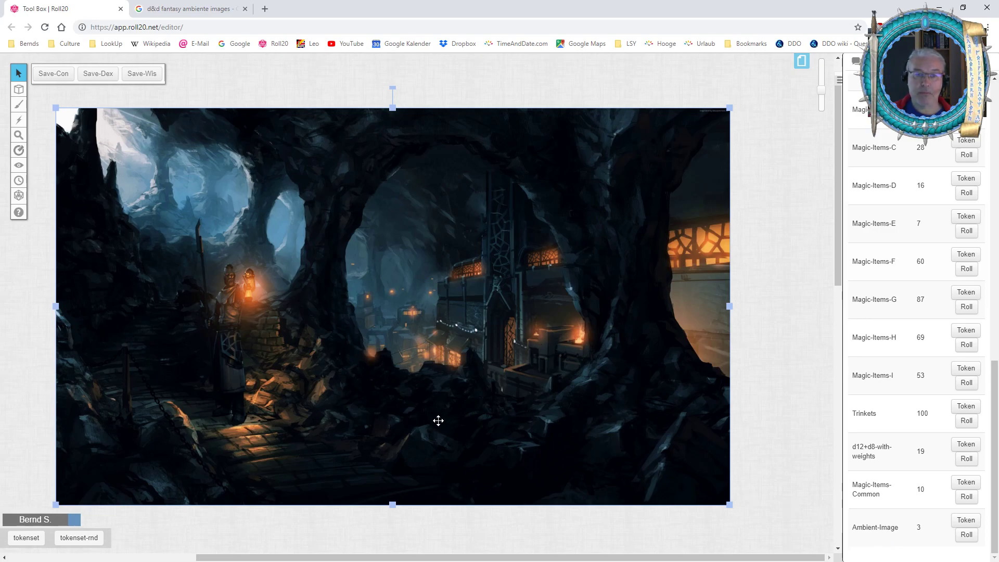
{"action": "left_click_drag", "start_coordinate": [392, 108], "coordinate": [393, 131]}
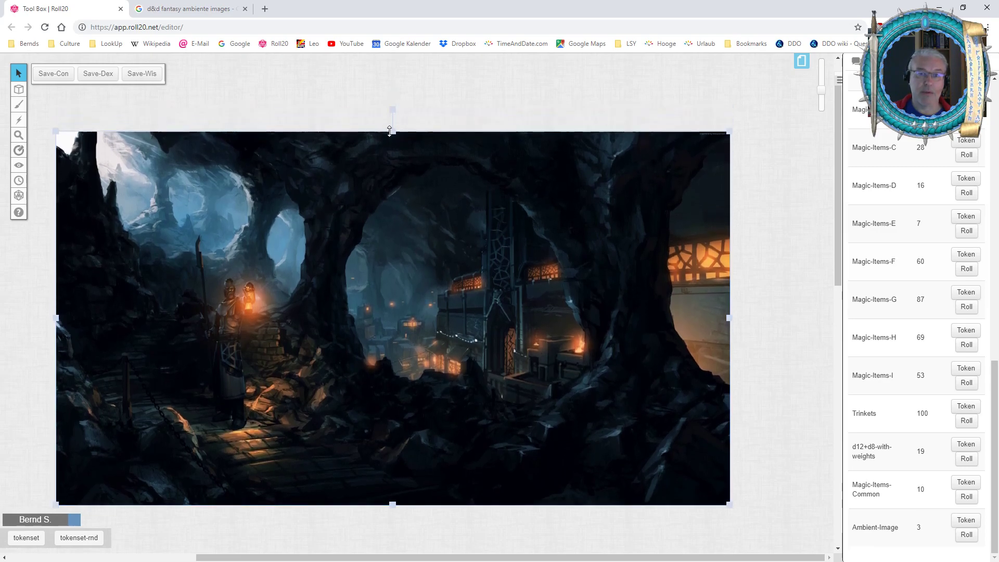
{"action": "left_click_drag", "start_coordinate": [425, 325], "coordinate": [423, 310]}
Set the Underdark-Town token back to its middle side, the Town-Night picture.
{"action": "right_click", "coordinate": [423, 309]}
{"action": "mouse_move", "coordinate": [448, 306]}
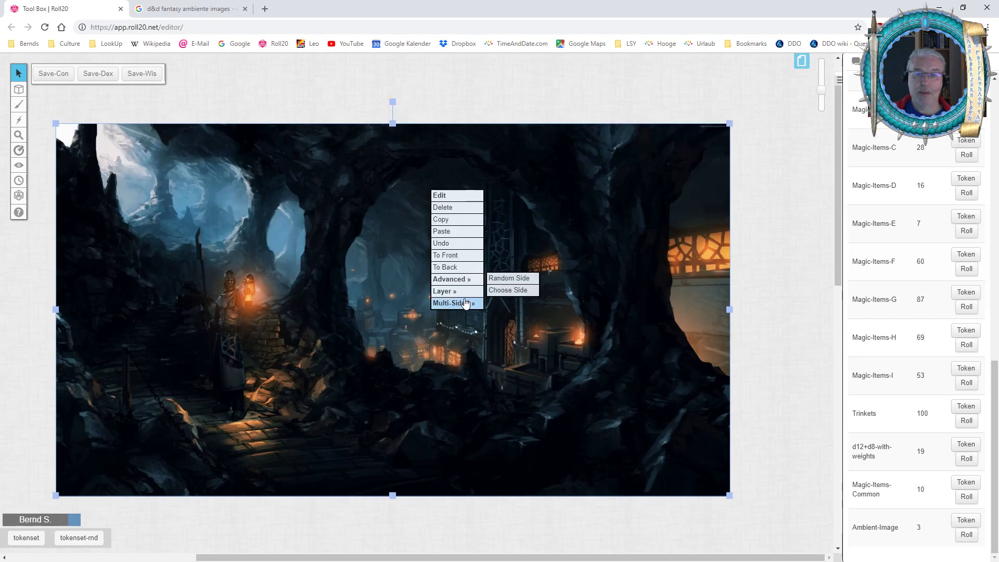
{"action": "left_click", "coordinate": [501, 290]}
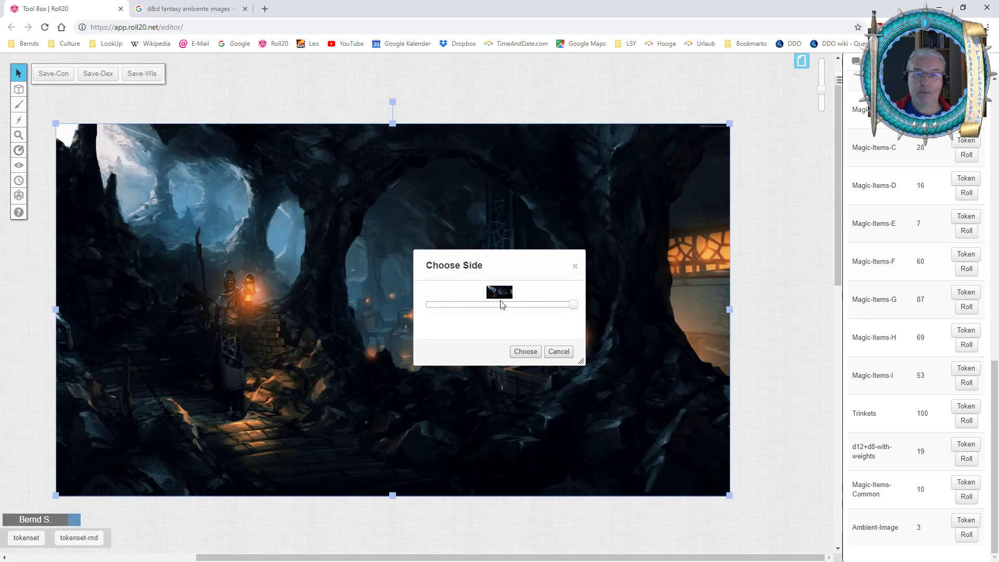
{"action": "left_click_drag", "start_coordinate": [575, 310], "coordinate": [509, 315]}
{"action": "left_click", "coordinate": [523, 351]}
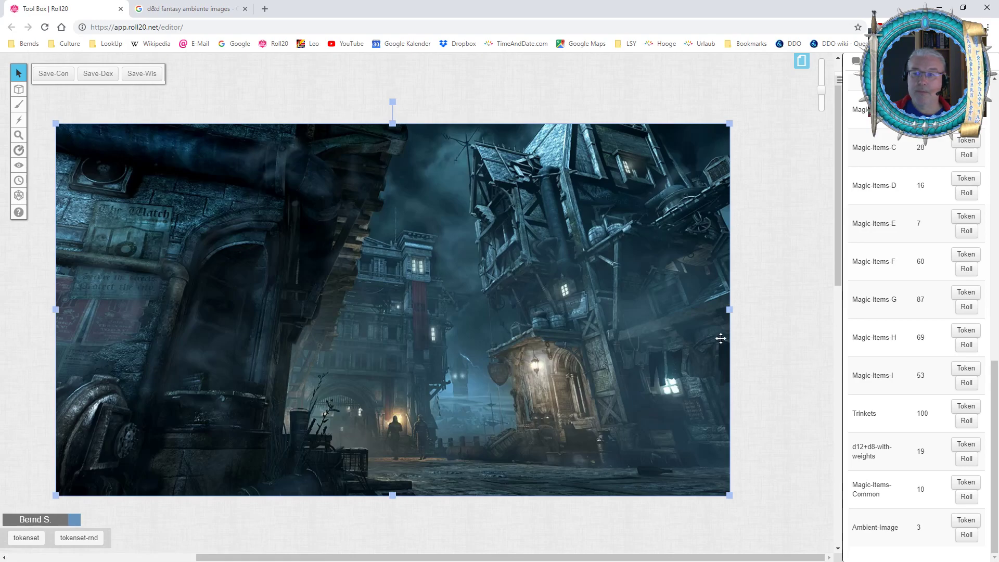
Narrow the Town-Night picture slightly, review the items in the Ambient-Image rollable table, and save the table.
{"action": "left_click_drag", "start_coordinate": [730, 309], "coordinate": [714, 309]}
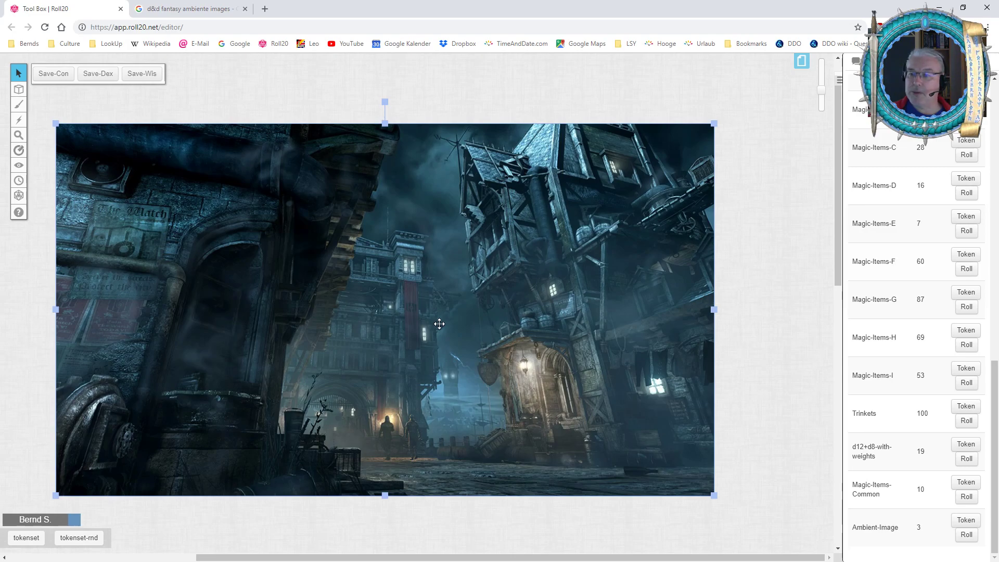
{"action": "left_click", "coordinate": [881, 528]}
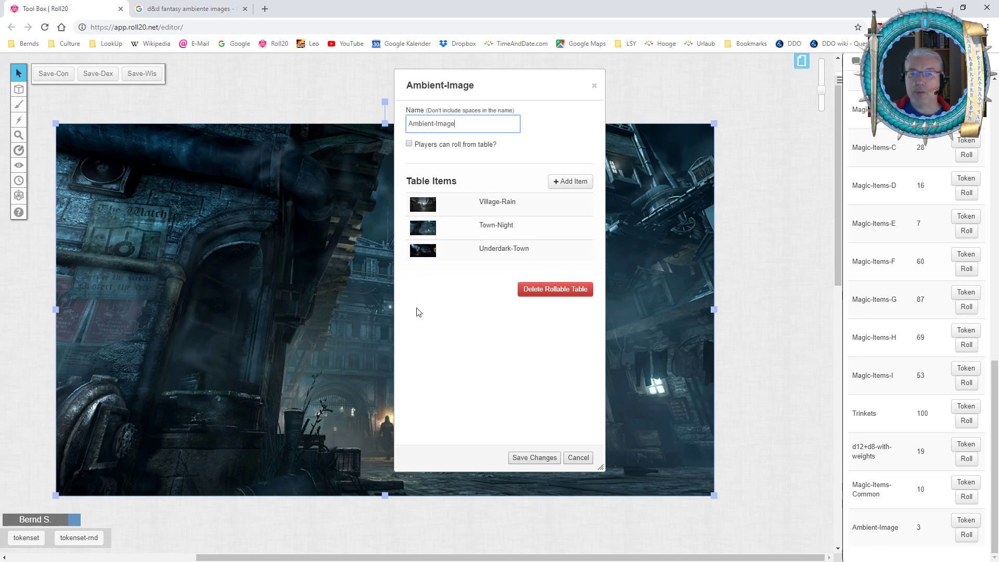
{"action": "left_click", "coordinate": [546, 459]}
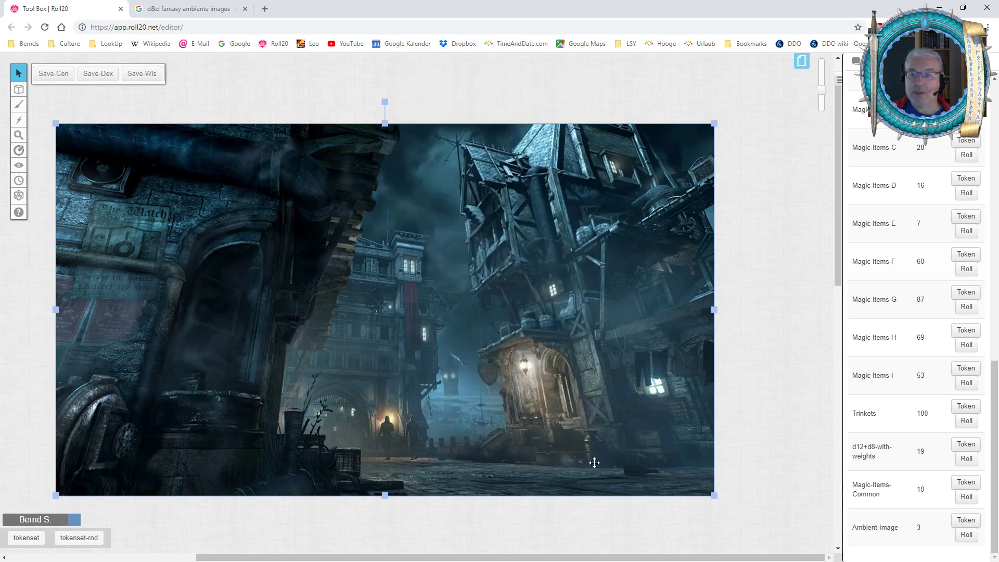
Open the token's side chooser beside the Ambient-Image table and compare the order of its sides with the table items.
{"action": "right_click", "coordinate": [367, 292]}
{"action": "mouse_move", "coordinate": [394, 295]}
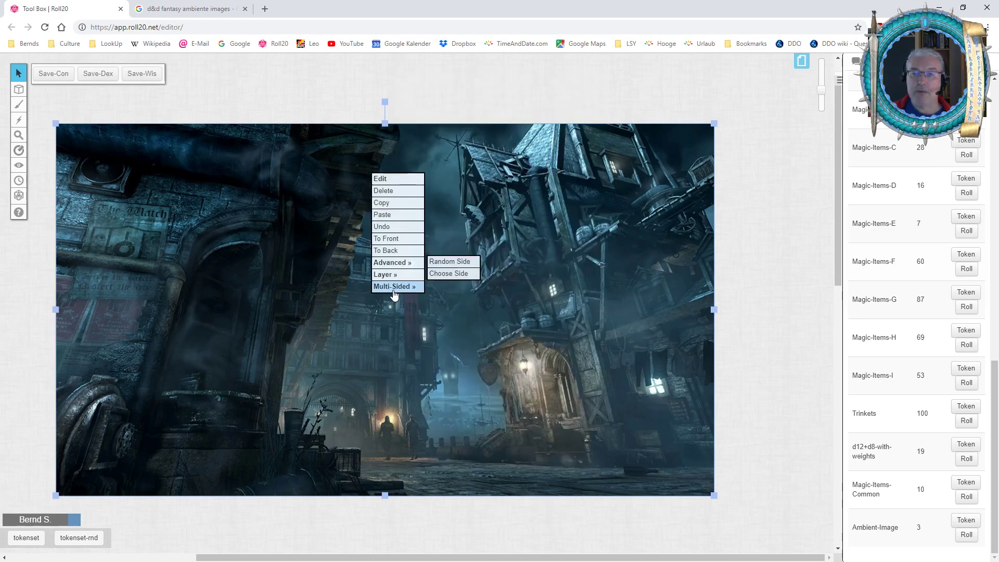
{"action": "left_click", "coordinate": [449, 273]}
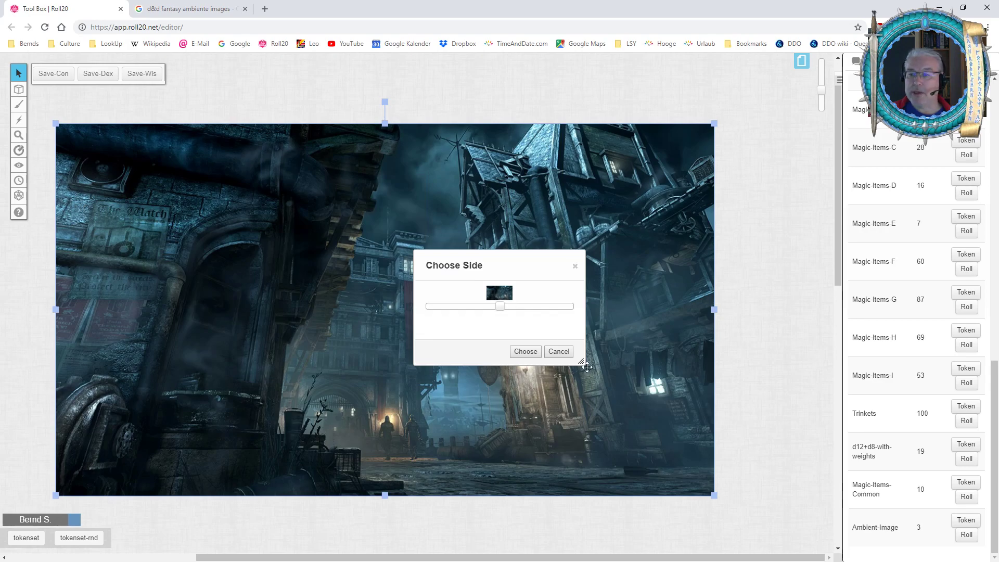
{"action": "left_click", "coordinate": [880, 529]}
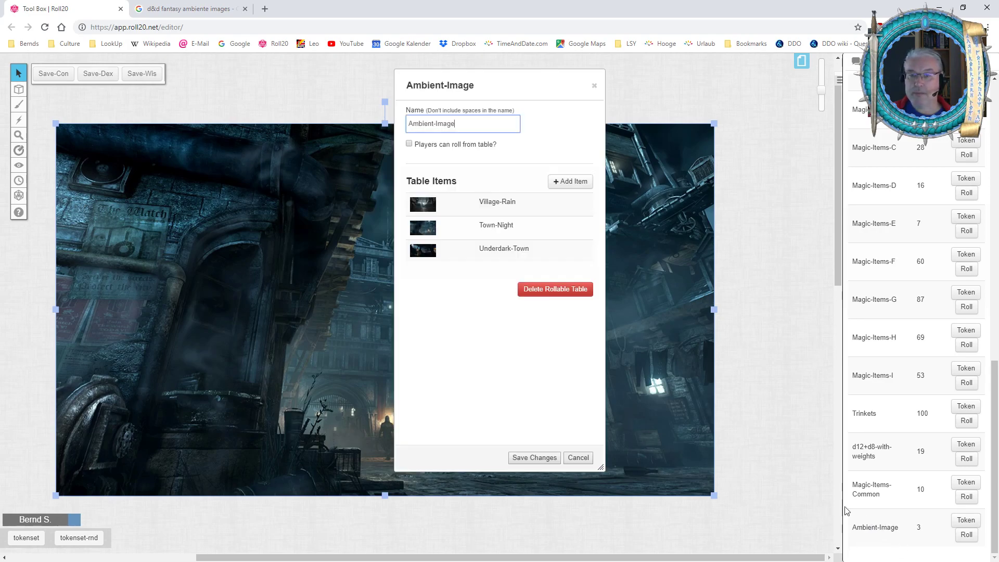
{"action": "left_click_drag", "start_coordinate": [479, 89], "coordinate": [197, 121]}
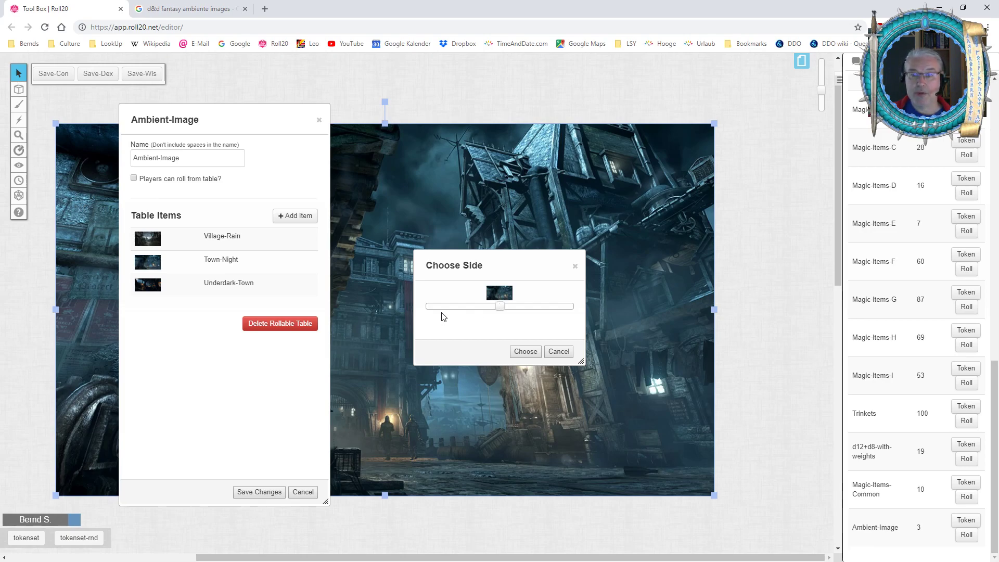
{"action": "left_click_drag", "start_coordinate": [499, 306], "coordinate": [471, 310]}
{"action": "left_click_drag", "start_coordinate": [541, 312], "coordinate": [568, 312]}
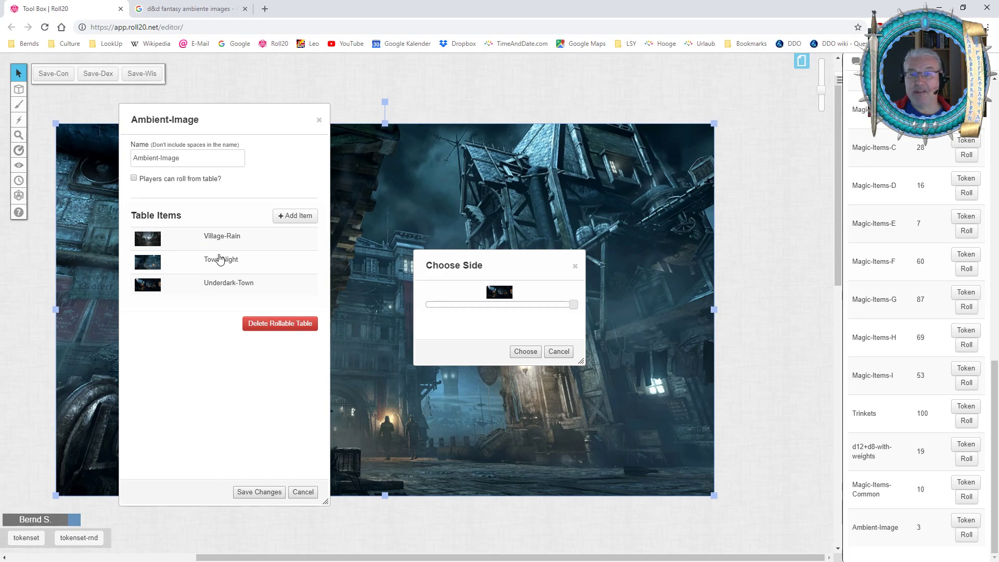
Save and close the Ambient-Image table, cancel the side choice, and narrow the Town-Night picture further from its right edge.
{"action": "double_click", "coordinate": [176, 111]}
{"action": "left_click_drag", "start_coordinate": [175, 111], "coordinate": [47, 461]}
{"action": "double_click", "coordinate": [52, 471]}
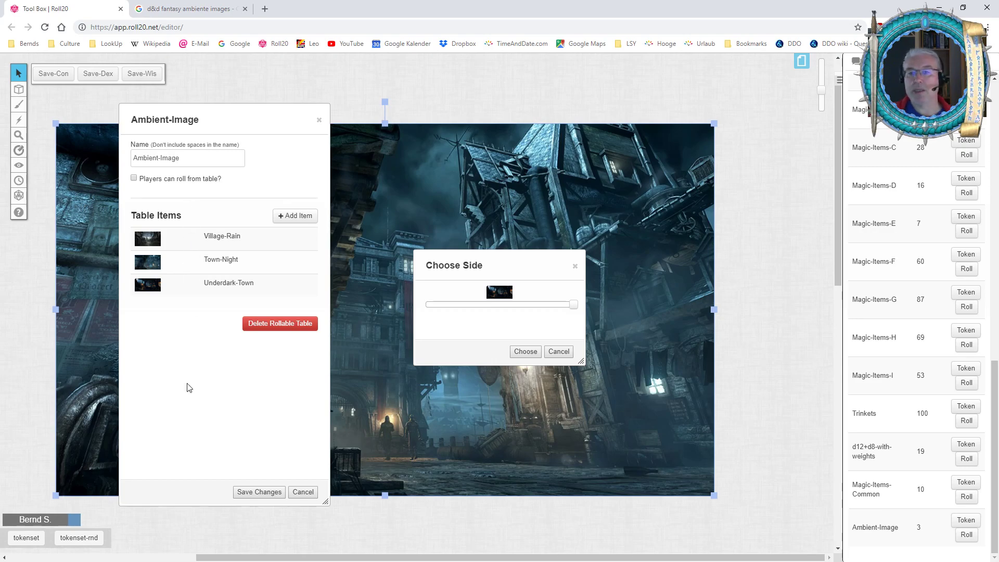
{"action": "left_click", "coordinate": [249, 493]}
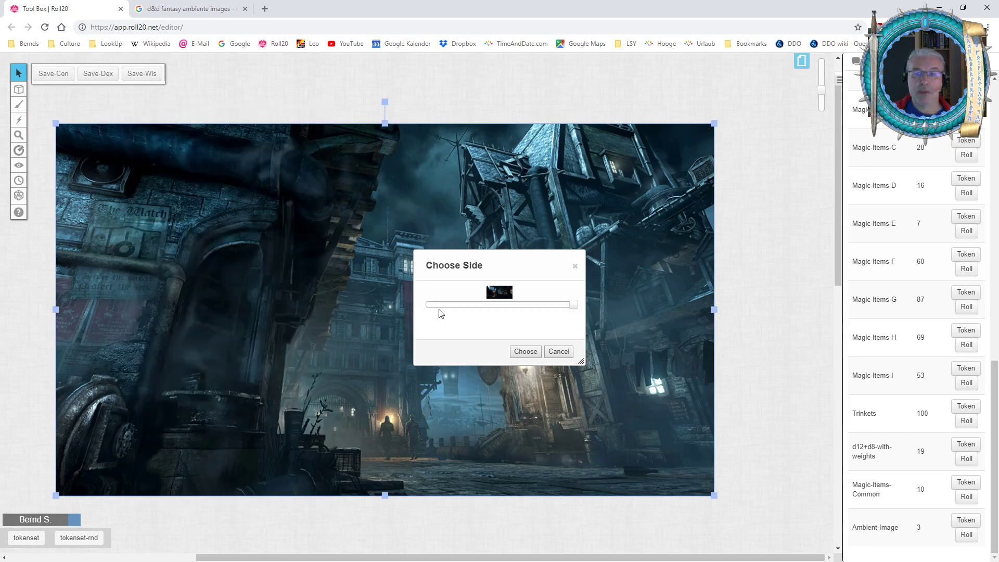
{"action": "left_click", "coordinate": [556, 354]}
{"action": "left_click_drag", "start_coordinate": [714, 309], "coordinate": [693, 309]}
Play the looping rain 02 track from the Ambiente playlist in the jukebox and lower its volume.
{"action": "left_click", "coordinate": [941, 61]}
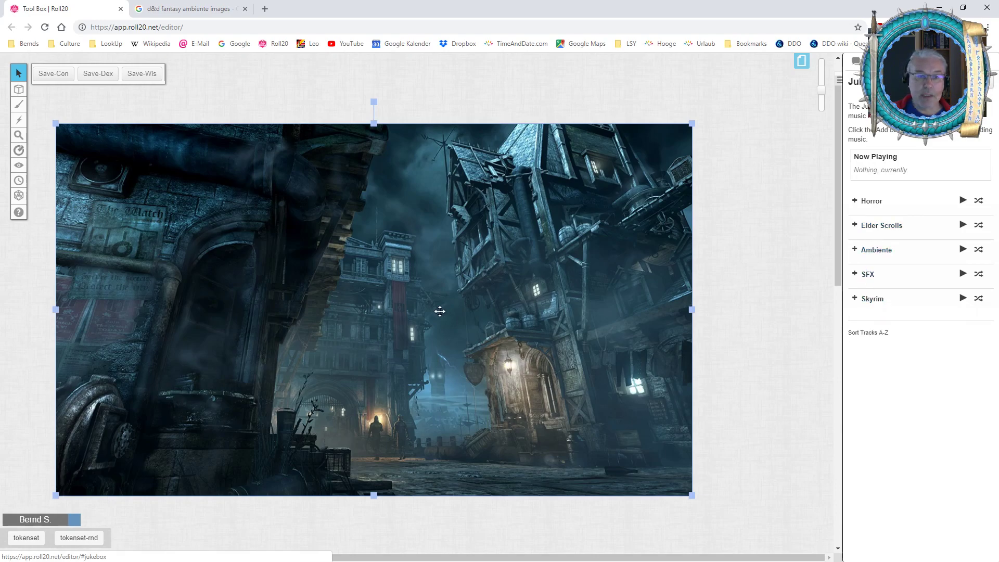
{"action": "left_click", "coordinate": [855, 250]}
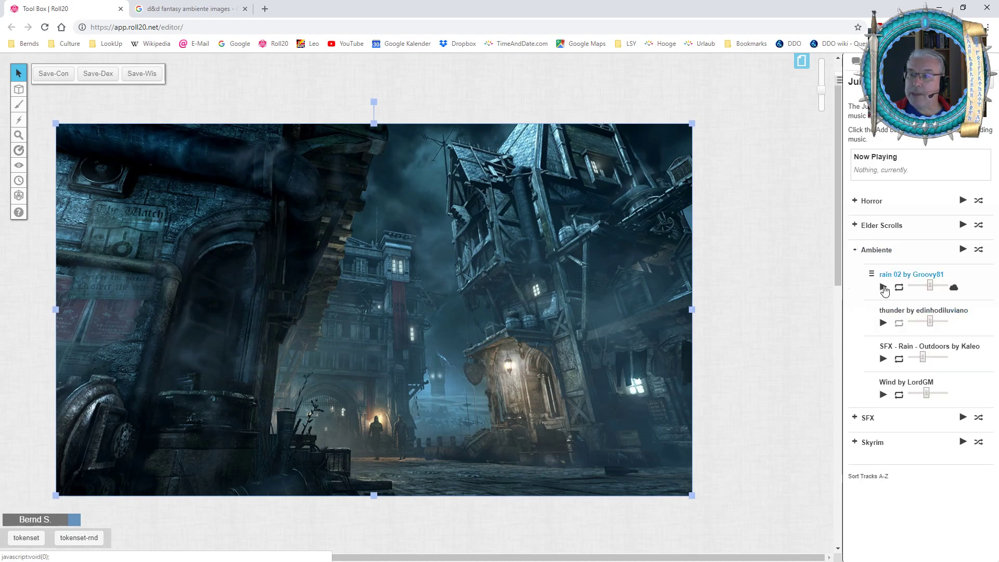
{"action": "left_click", "coordinate": [883, 286]}
{"action": "left_click_drag", "start_coordinate": [931, 287], "coordinate": [923, 292]}
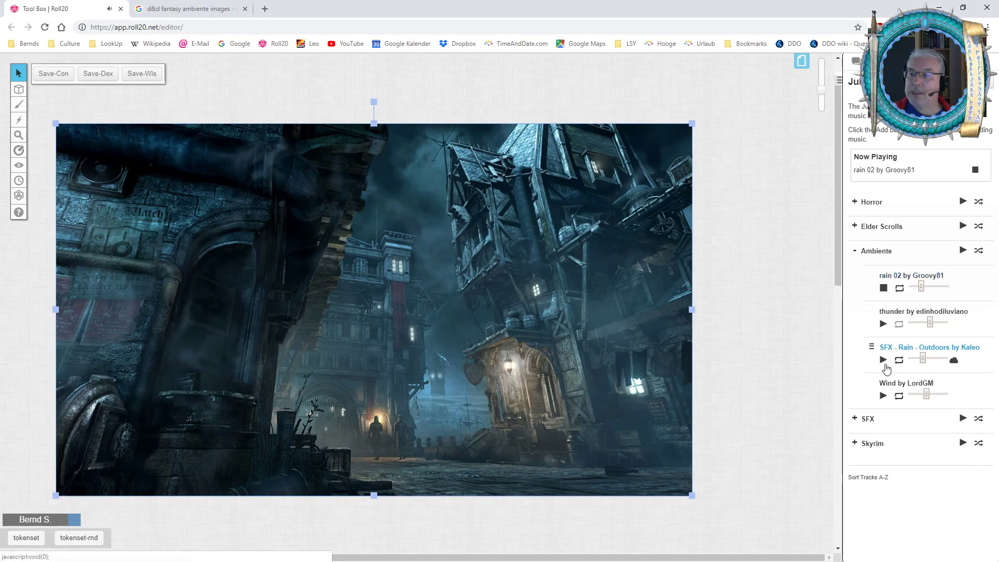
Play the thunder track briefly, stop it, and lower the volume of the rain 02 track further.
{"action": "left_click", "coordinate": [883, 324]}
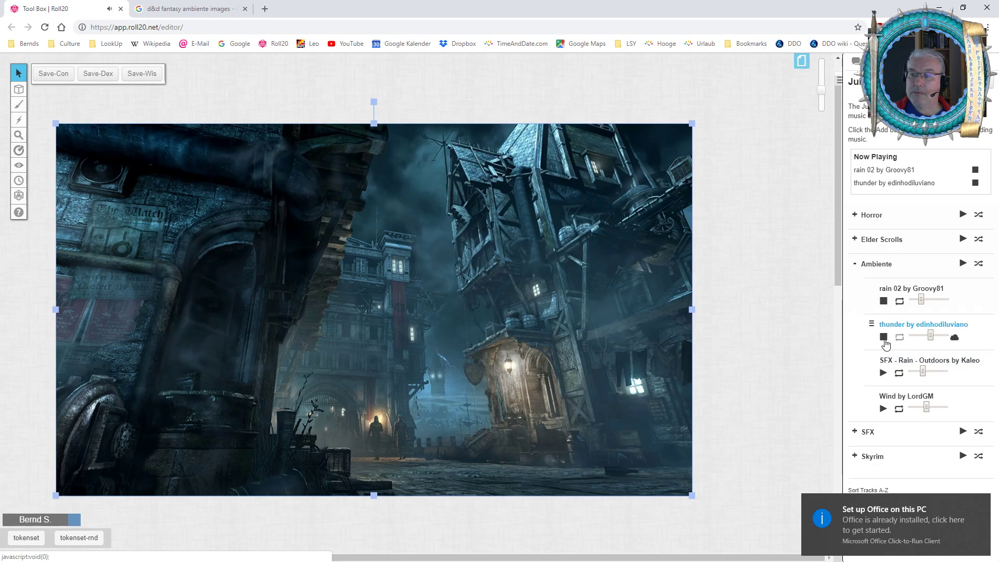
{"action": "left_click", "coordinate": [884, 337]}
{"action": "left_click_drag", "start_coordinate": [921, 288], "coordinate": [917, 291]}
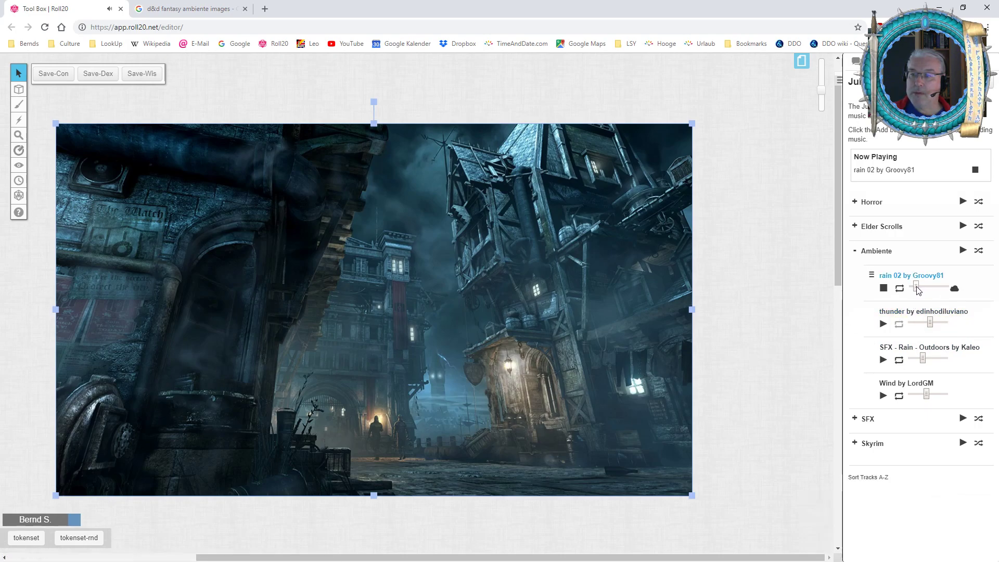
Play the Skyrim Tavern Ambiance track from the Skyrim playlist alongside the rain.
{"action": "left_click", "coordinate": [855, 443]}
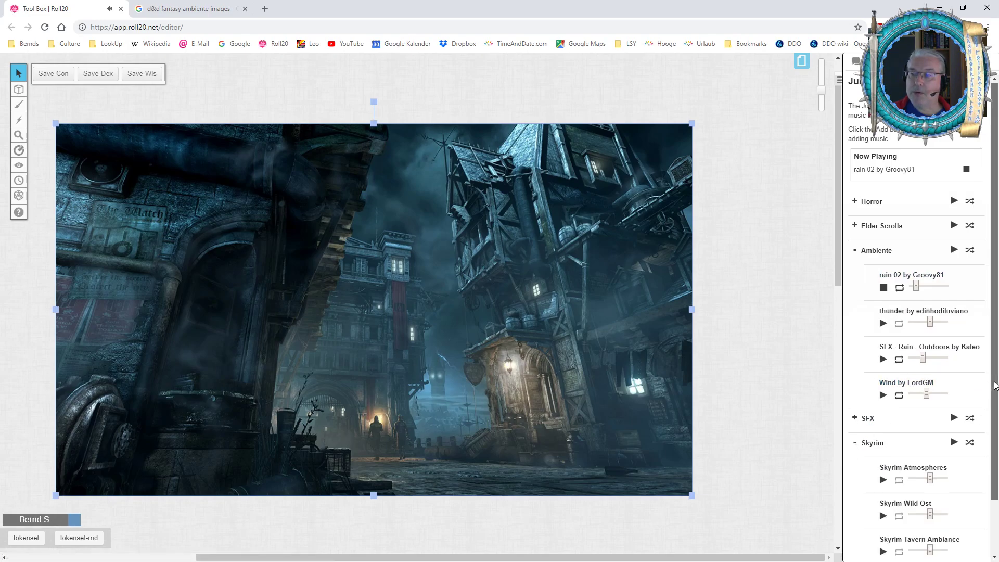
{"action": "scroll", "coordinate": [975, 494], "scroll_direction": "down", "scroll_amount": 2}
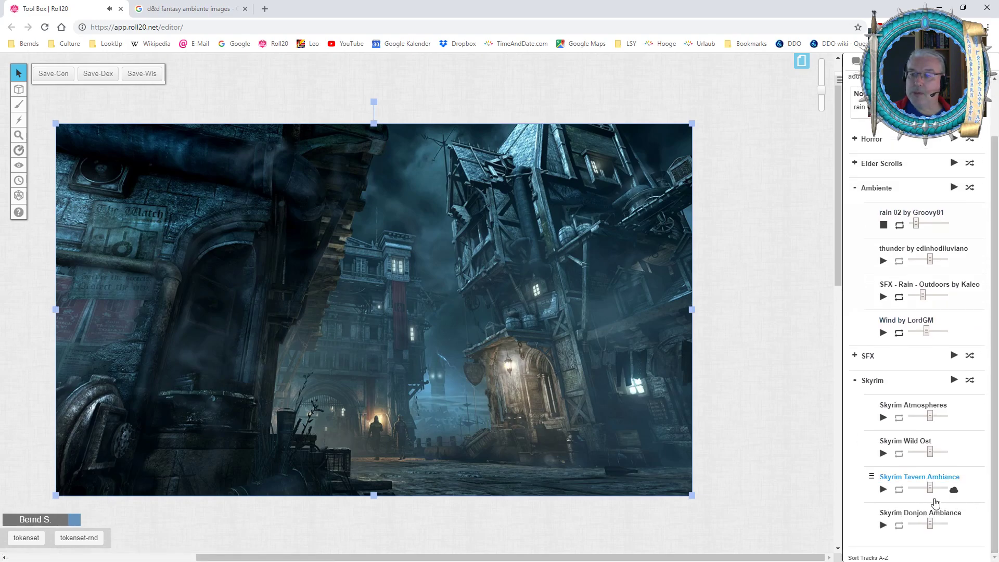
{"action": "left_click", "coordinate": [884, 490]}
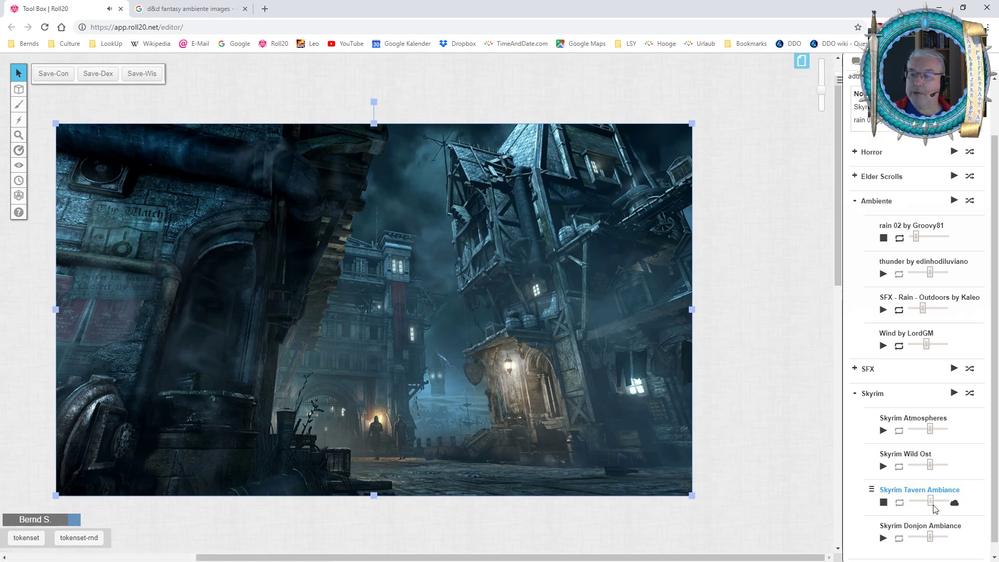
Lower the volume of the Skyrim Tavern Ambiance track to roughly a third of its range.
{"action": "left_click_drag", "start_coordinate": [932, 506], "coordinate": [927, 507]}
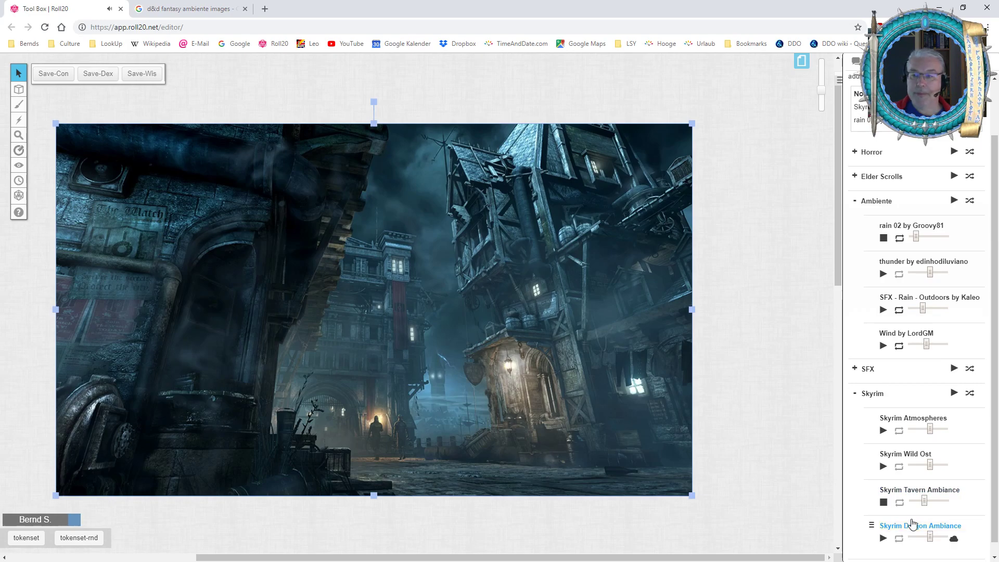
{"action": "left_click_drag", "start_coordinate": [924, 501], "coordinate": [921, 502]}
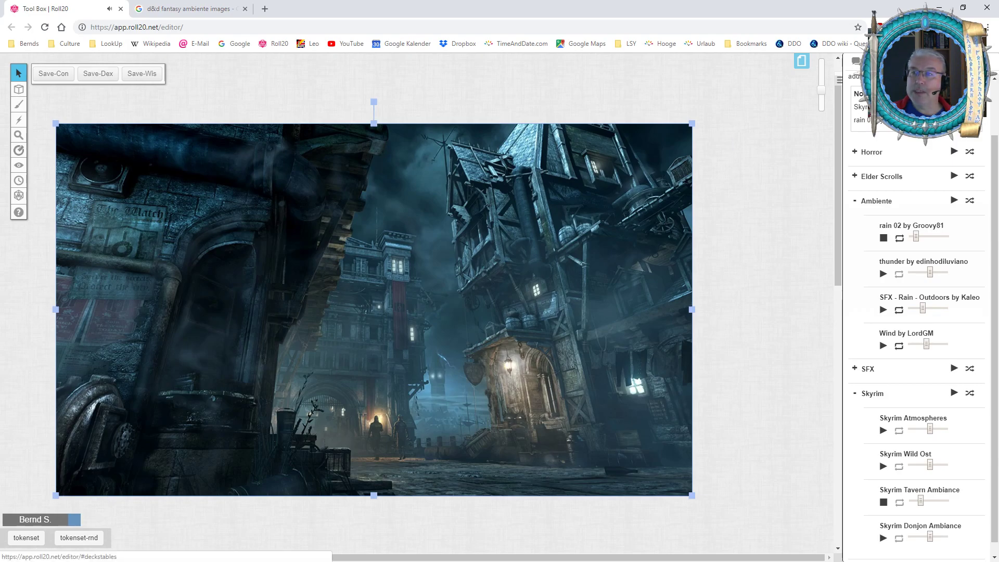
Switch the multi-sided ambience token from the night town to the underground cavern picture by choosing its side.
{"action": "left_click", "coordinate": [915, 62]}
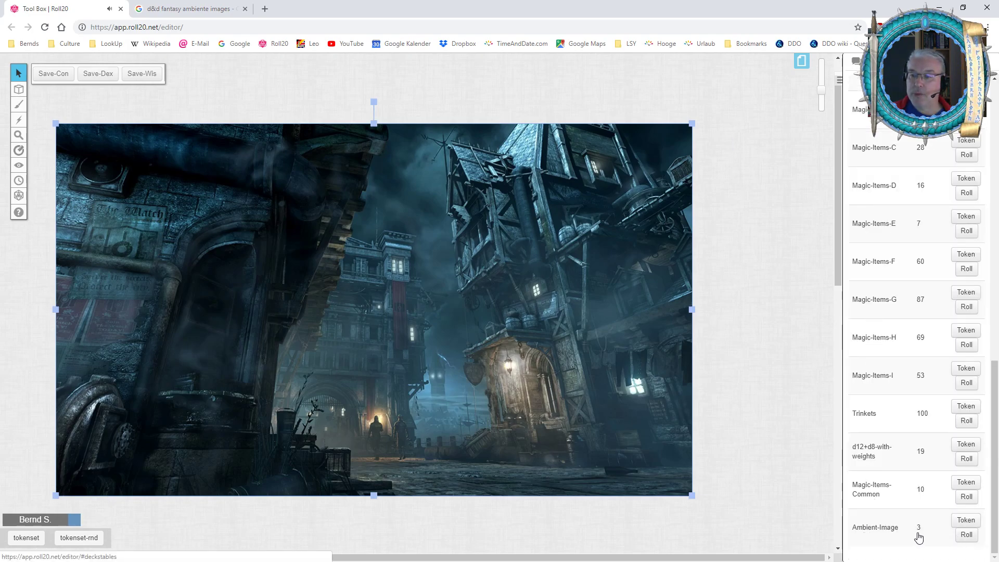
{"action": "right_click", "coordinate": [319, 297]}
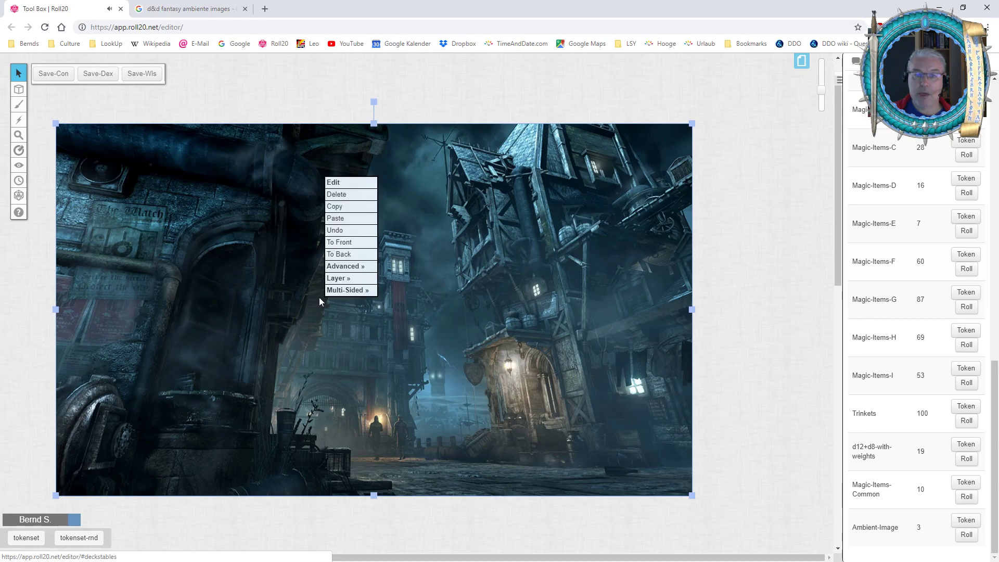
{"action": "mouse_move", "coordinate": [344, 290]}
{"action": "left_click", "coordinate": [400, 282]}
{"action": "left_click_drag", "start_coordinate": [499, 306], "coordinate": [551, 323]}
{"action": "left_click", "coordinate": [525, 353]}
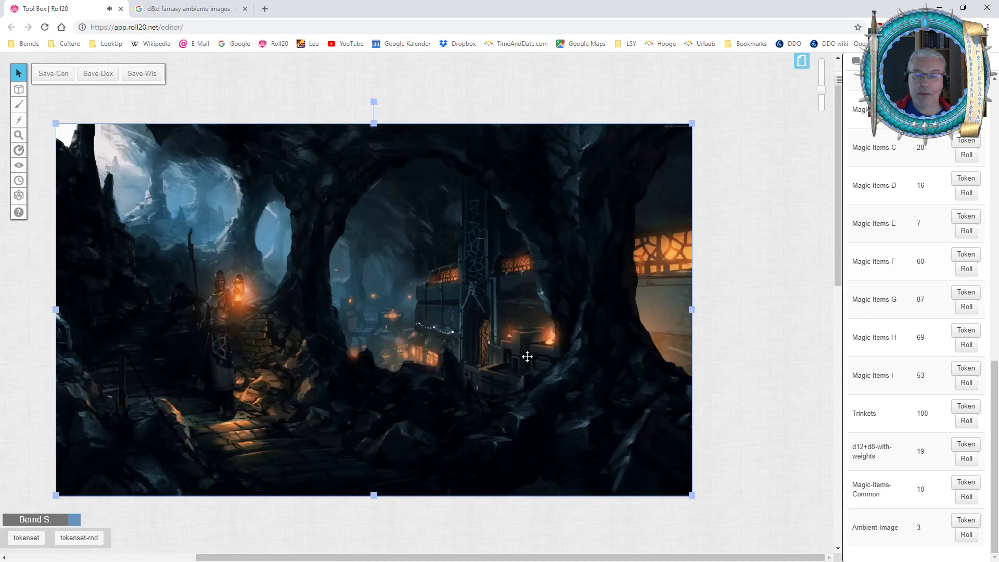
Stop the rain 02 track and play Bat Swarm - Curse of Strahd from the SFX playlist at a lower volume.
{"action": "left_click", "coordinate": [934, 61]}
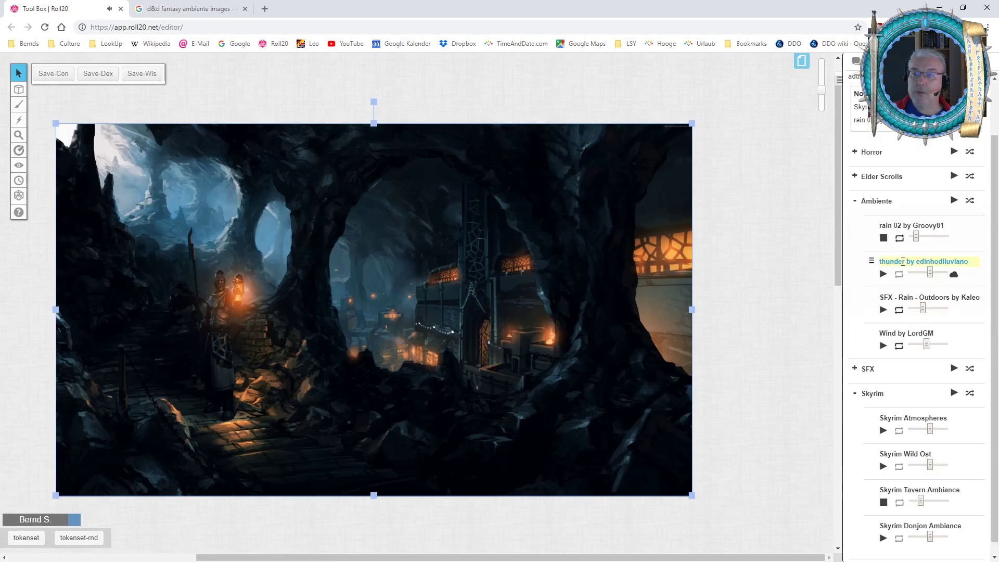
{"action": "left_click", "coordinate": [884, 237]}
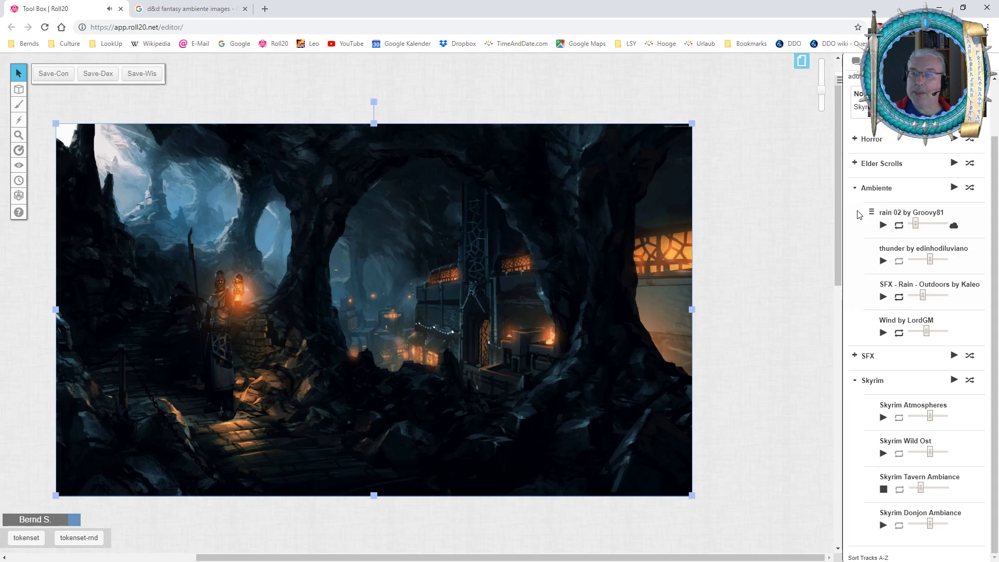
{"action": "left_click", "coordinate": [854, 357]}
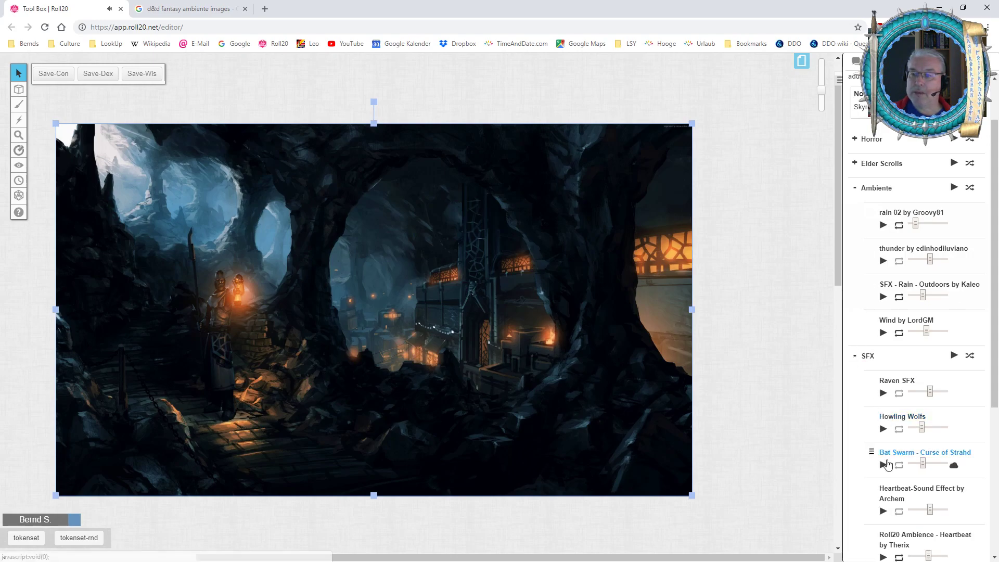
{"action": "left_click", "coordinate": [883, 465]}
{"action": "left_click_drag", "start_coordinate": [923, 477], "coordinate": [915, 479]}
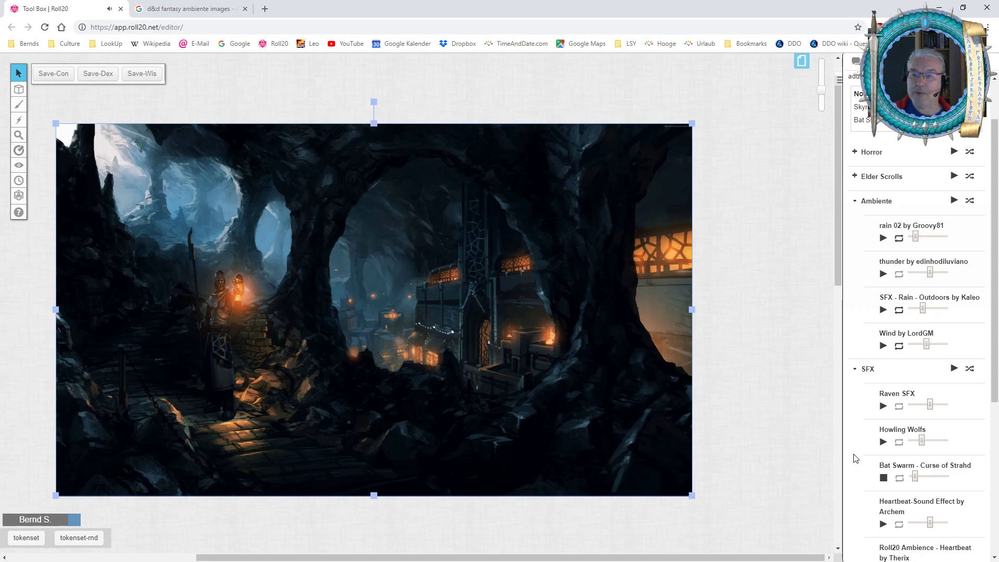
Stop the Bat Swarm and Skyrim Tavern Ambiance tracks and collapse the SFX and Skyrim playlists.
{"action": "left_click", "coordinate": [885, 484]}
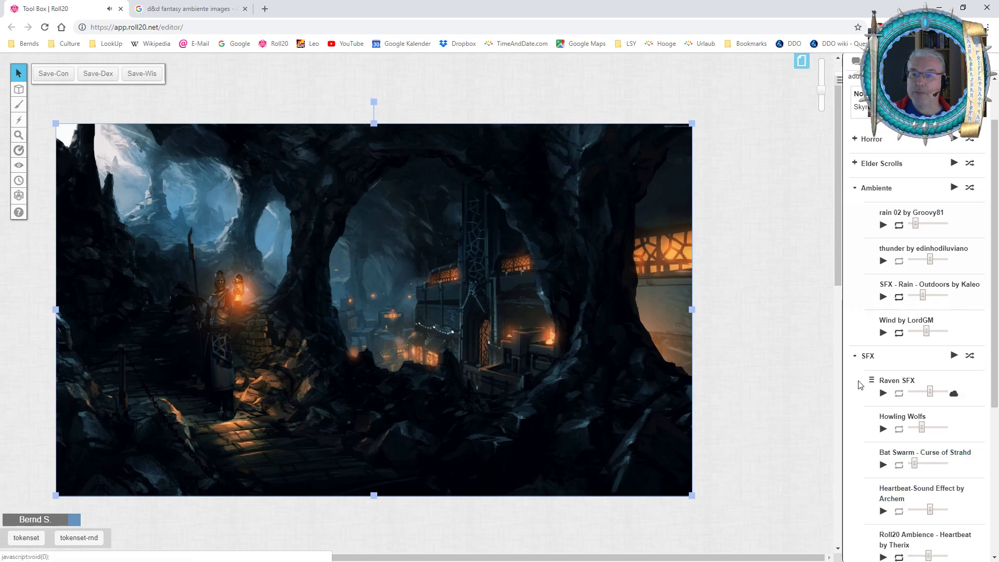
{"action": "left_click", "coordinate": [854, 357]}
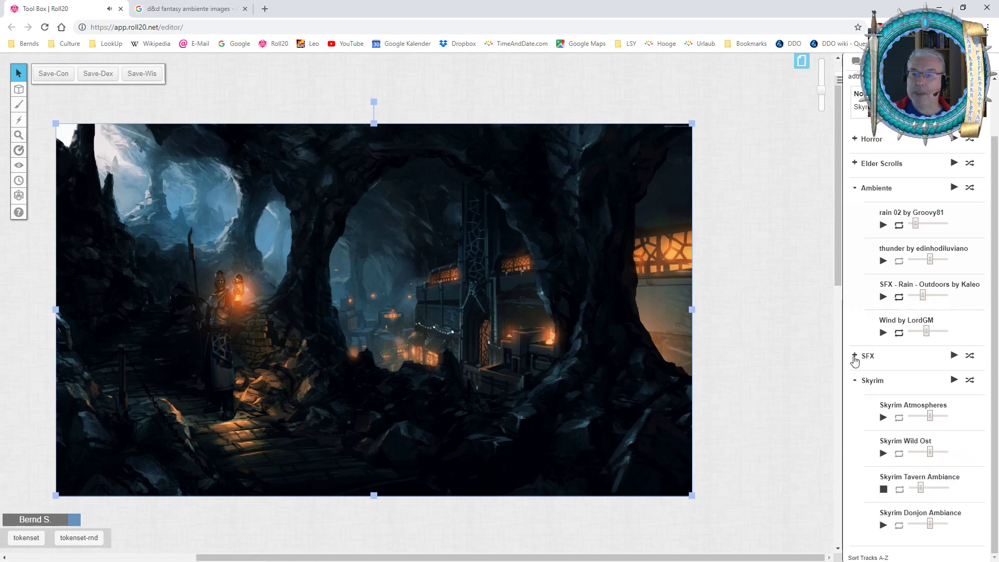
{"action": "left_click", "coordinate": [884, 491]}
{"action": "left_click", "coordinate": [855, 381]}
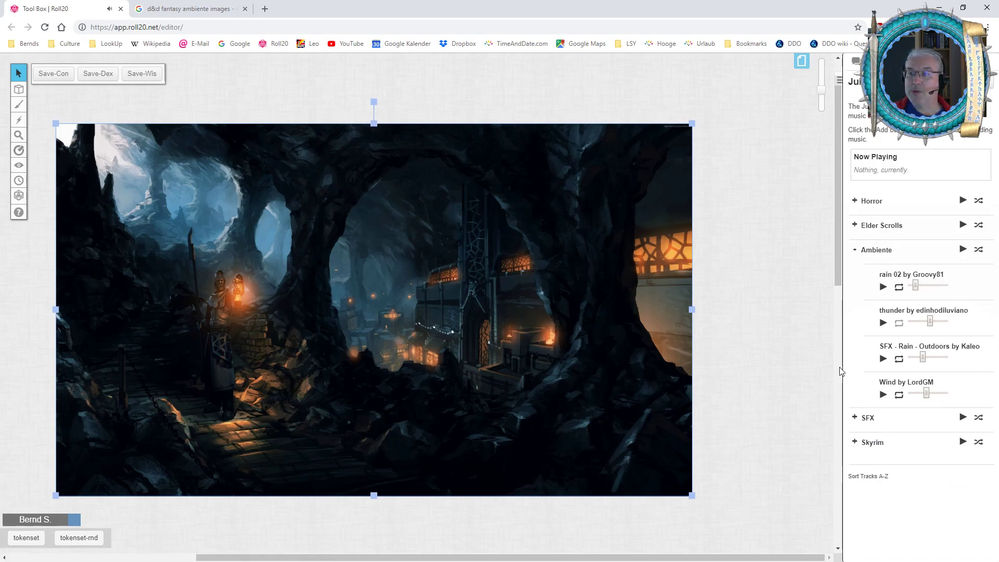
Expand the Horror playlist and play the Lovecraftian - Arkham Horror track.
{"action": "left_click", "coordinate": [854, 201]}
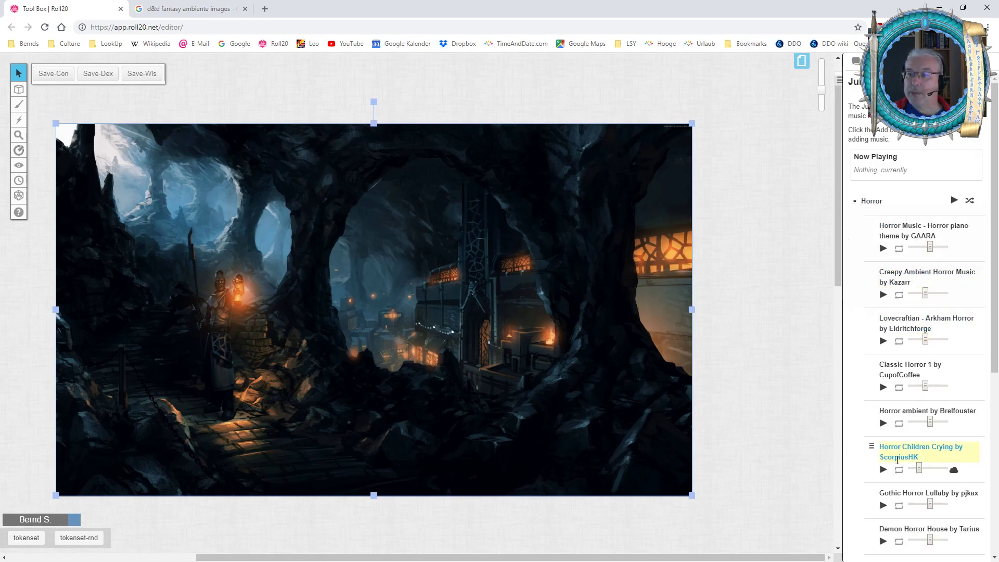
{"action": "left_click", "coordinate": [882, 342]}
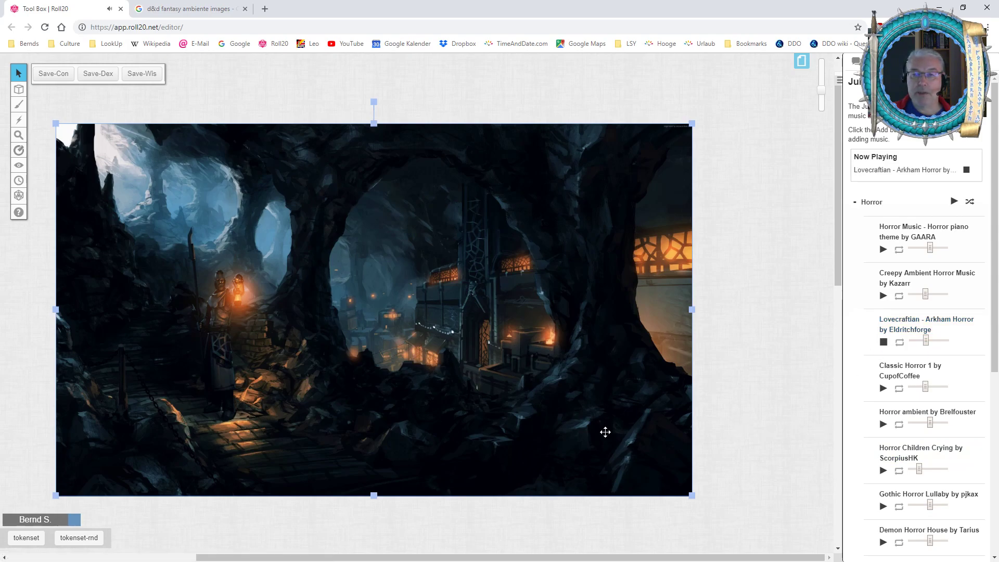
Switch the multi-sided ambience token back to the Town-Night picture by choosing its side.
{"action": "right_click", "coordinate": [425, 348]}
{"action": "mouse_move", "coordinate": [471, 342]}
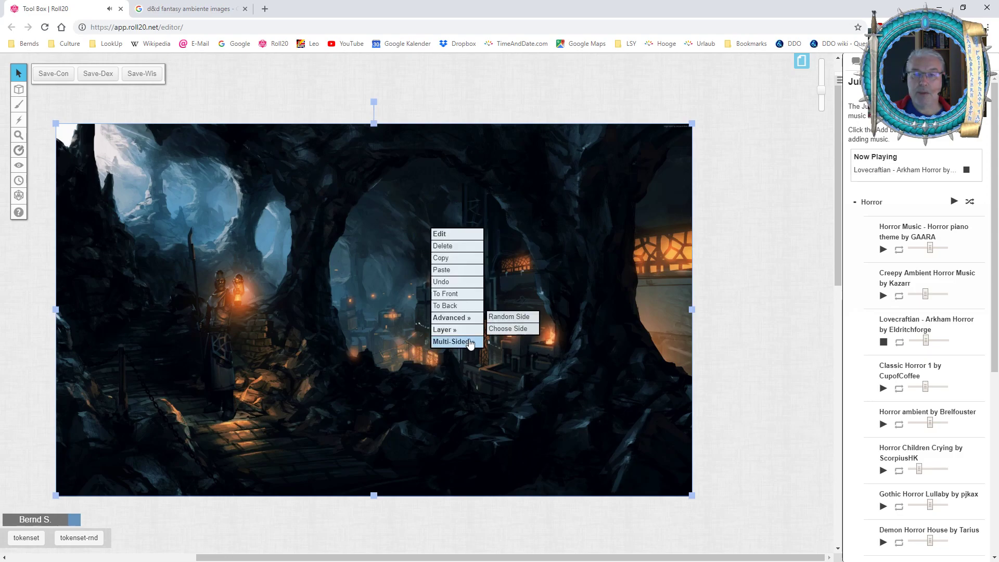
{"action": "left_click", "coordinate": [507, 331]}
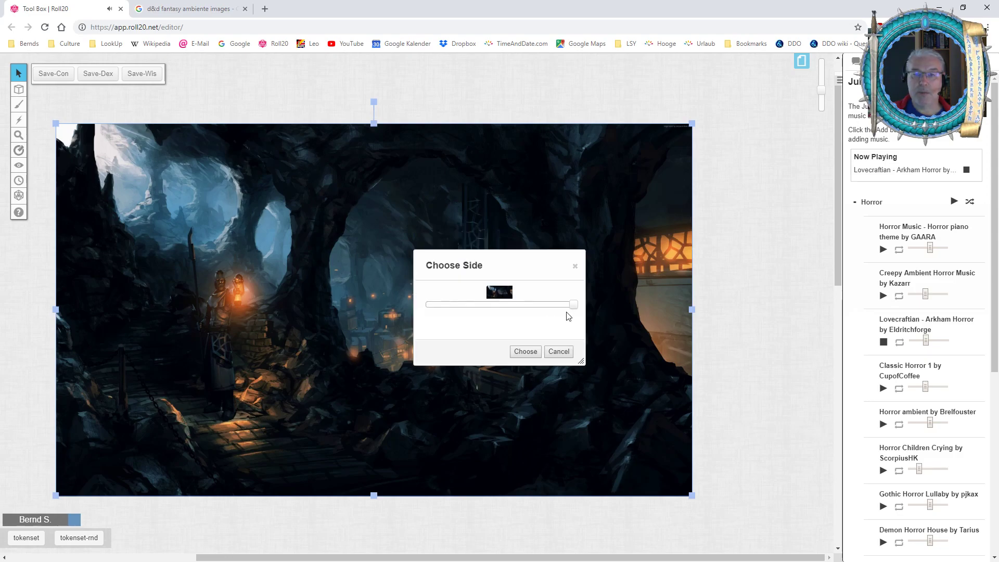
{"action": "left_click", "coordinate": [526, 352]}
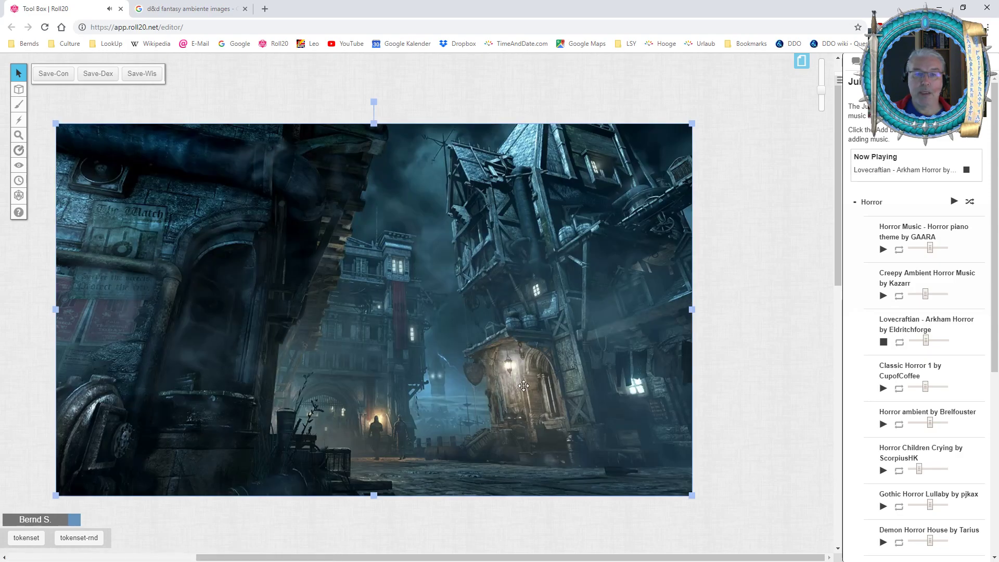
Collapse the Horror playlist, and play rain 02 from the Ambiente playlist alongside the horror music at a slightly raised volume.
{"action": "left_click", "coordinate": [855, 202]}
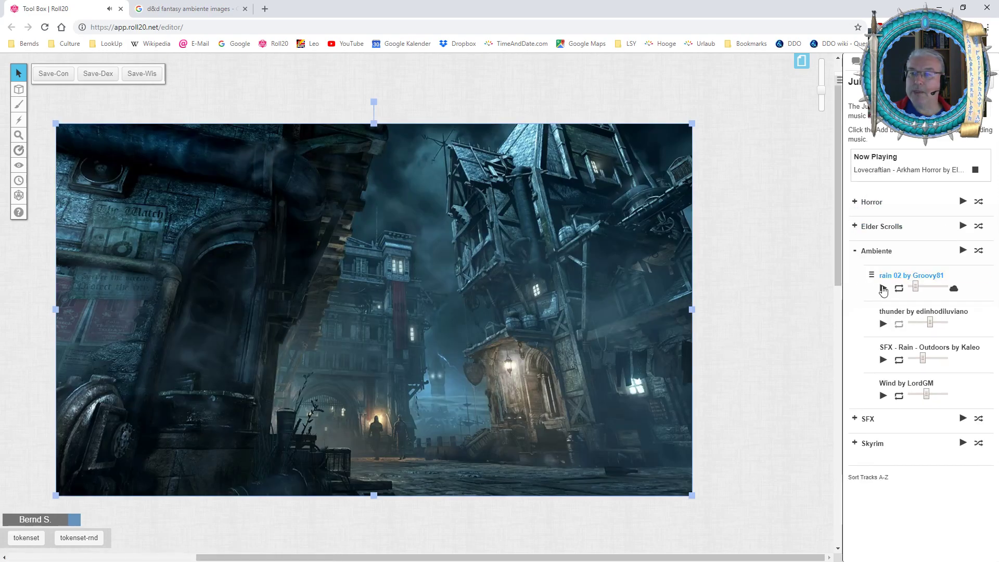
{"action": "left_click", "coordinate": [883, 288]}
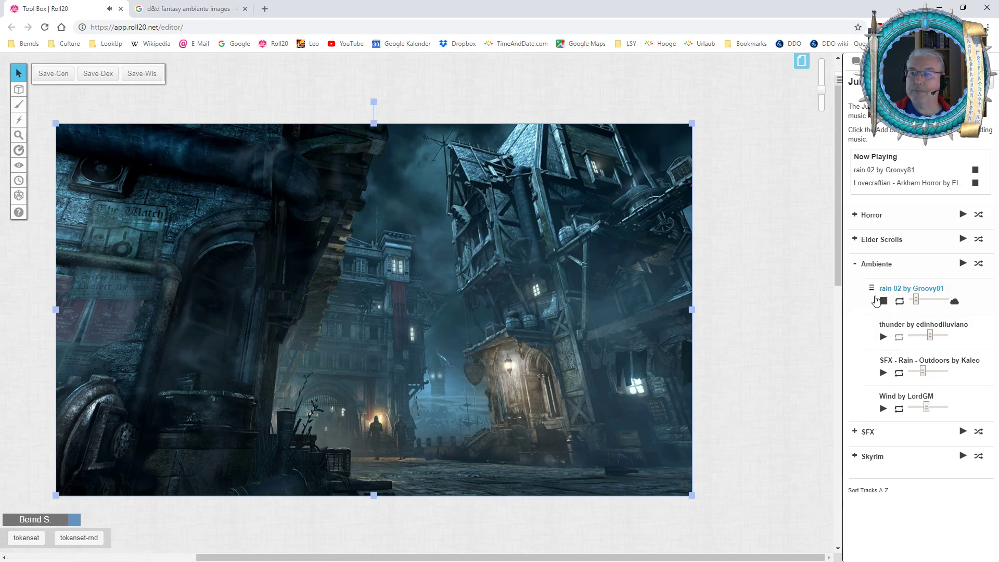
{"action": "left_click_drag", "start_coordinate": [916, 300], "coordinate": [921, 300]}
{"action": "left_click_drag", "start_coordinate": [920, 302], "coordinate": [917, 302]}
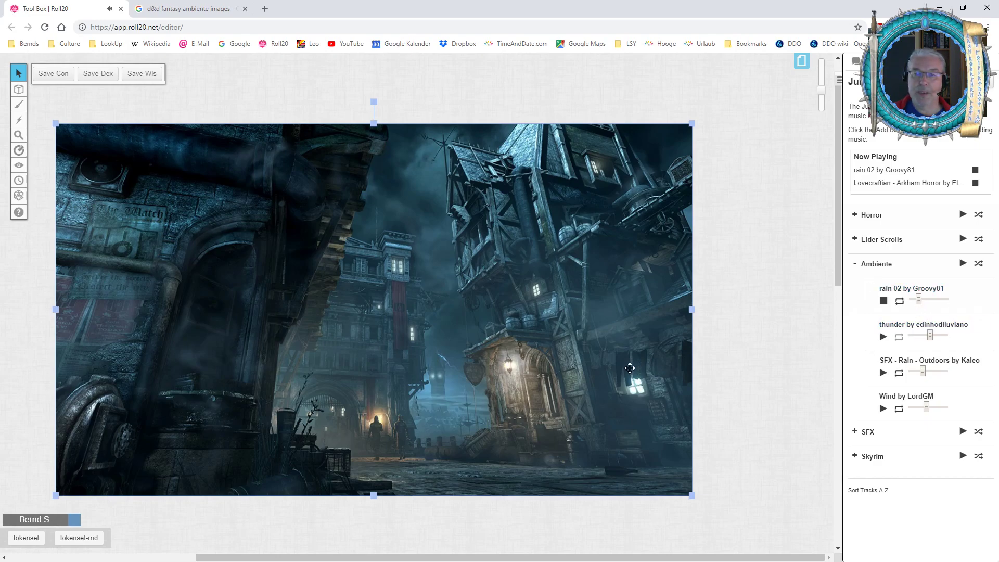